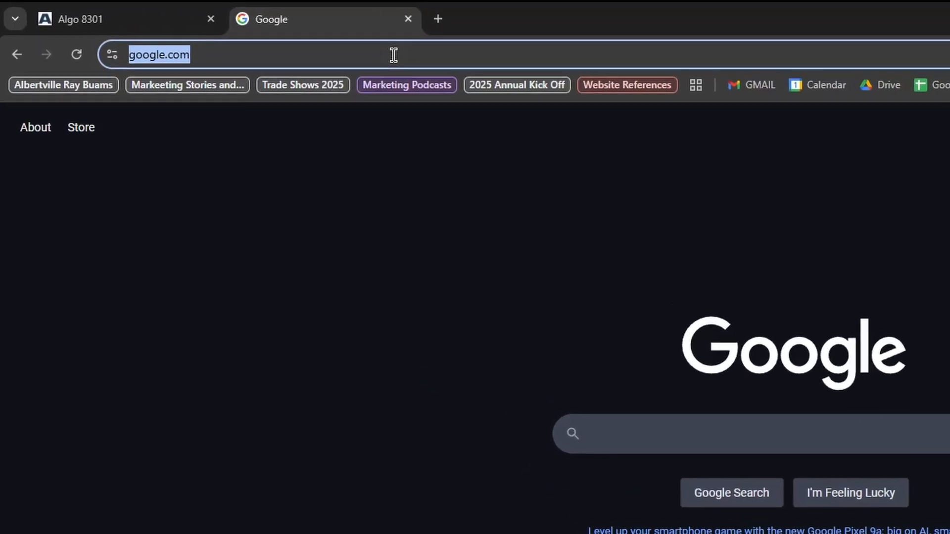
Load the Algo 8301 paging adapter's web page at 192.168.5.5 in Chrome.
text(192)
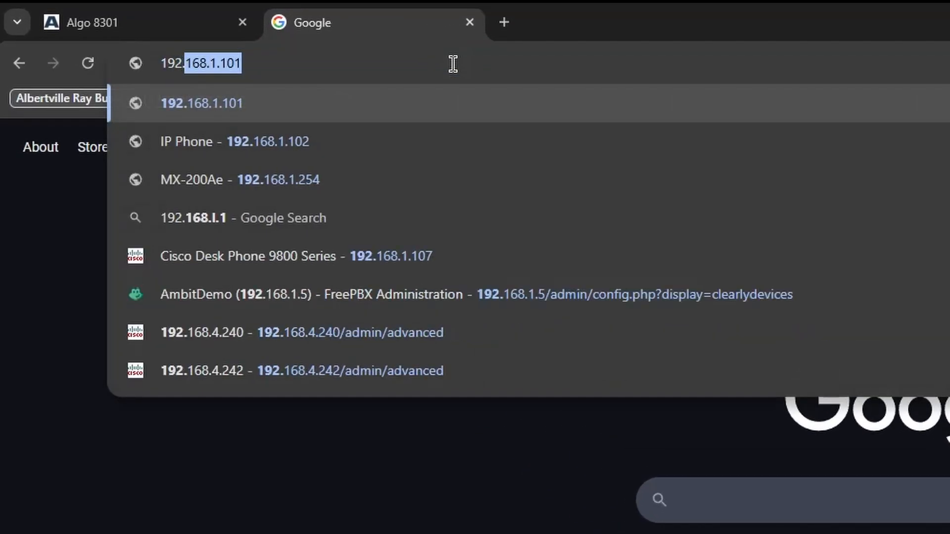
text(.168.5.5)
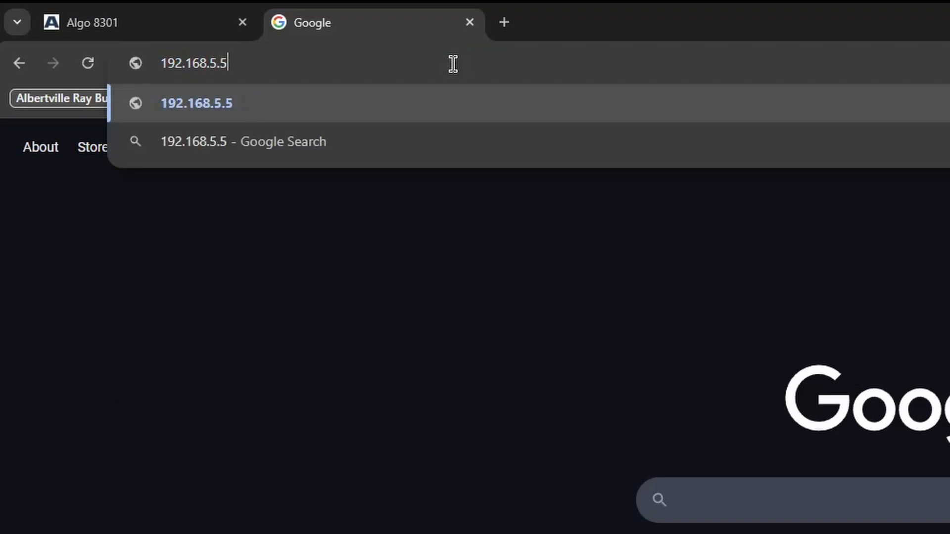
key(Return)
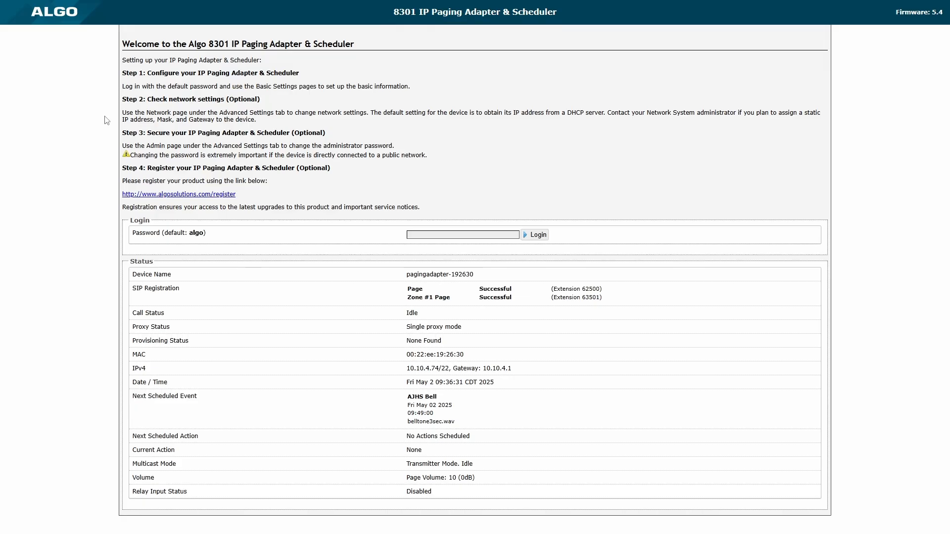
Log in to the Algo 8301 with the admin password.
click(464, 238)
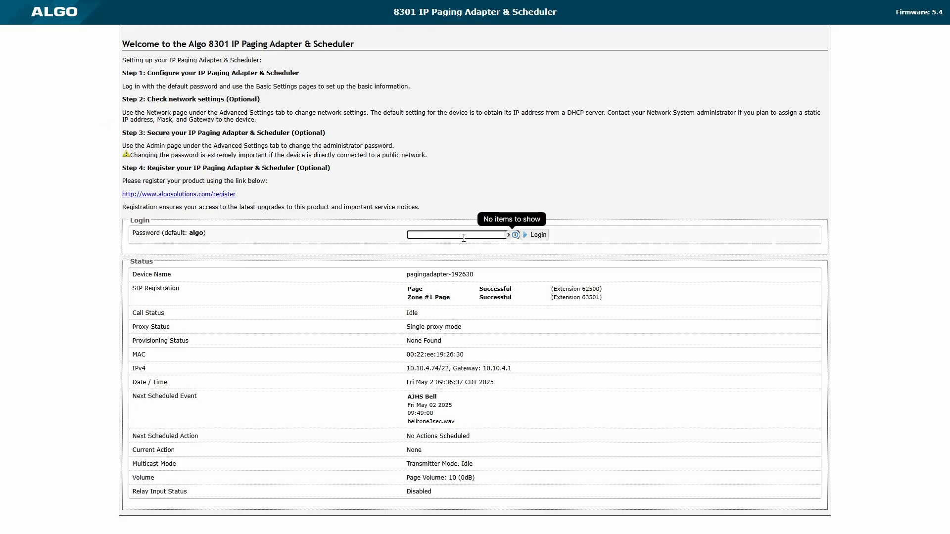
text(algo)
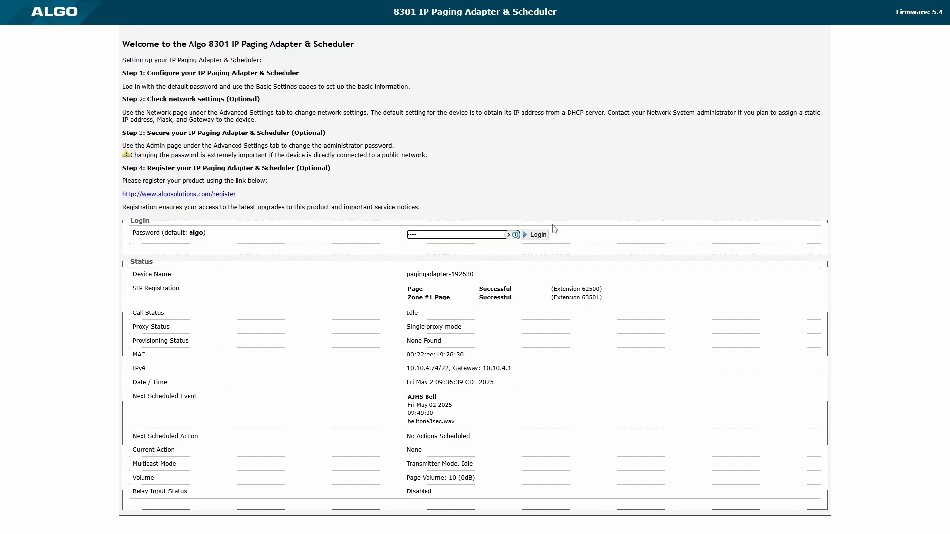
click(538, 235)
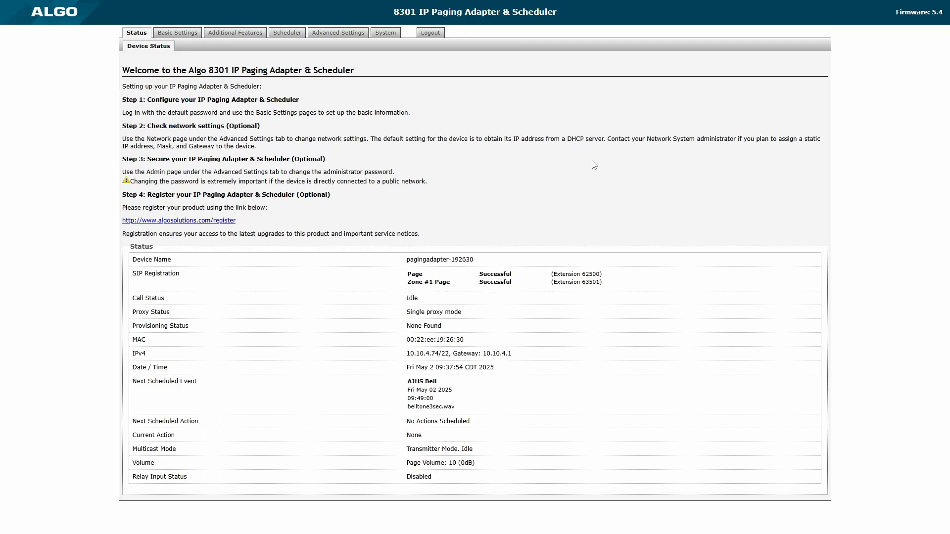
Go to Advanced Settings > Advanced Multicast to view transmitter and zone settings.
click(338, 33)
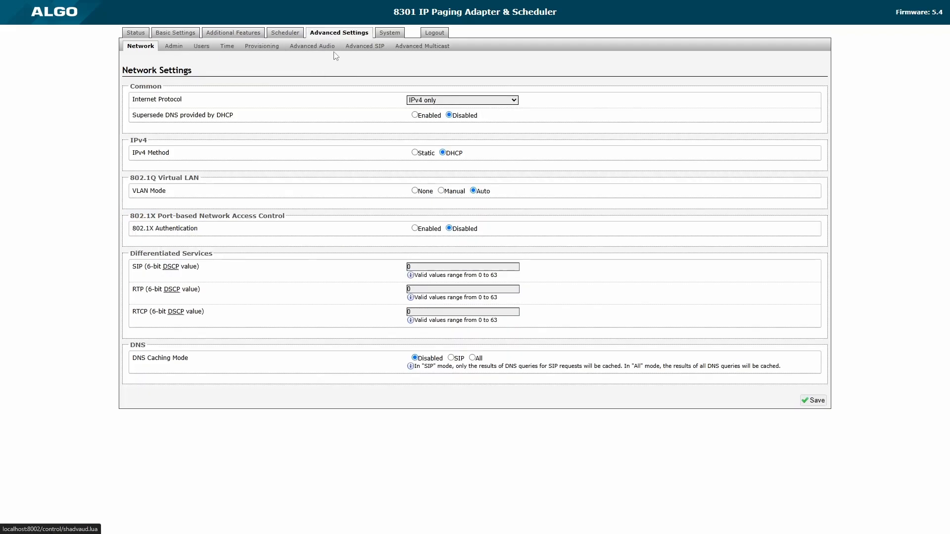
click(423, 46)
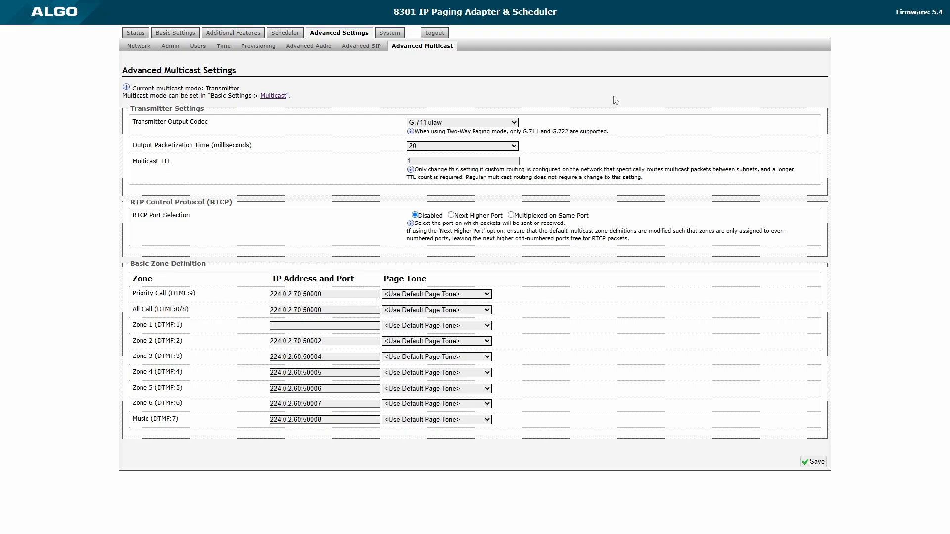
Open the Scheduler to show the AJHS Bell schedule's timed events.
click(281, 34)
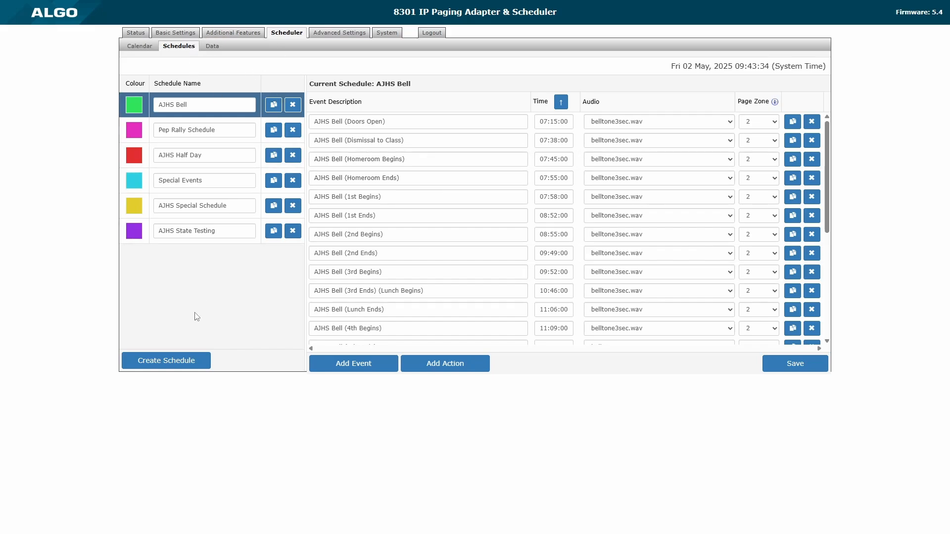
Create 'Main Bell Schedule' with an event described '8:00 am' at 08:00:00.
click(172, 364)
click(182, 254)
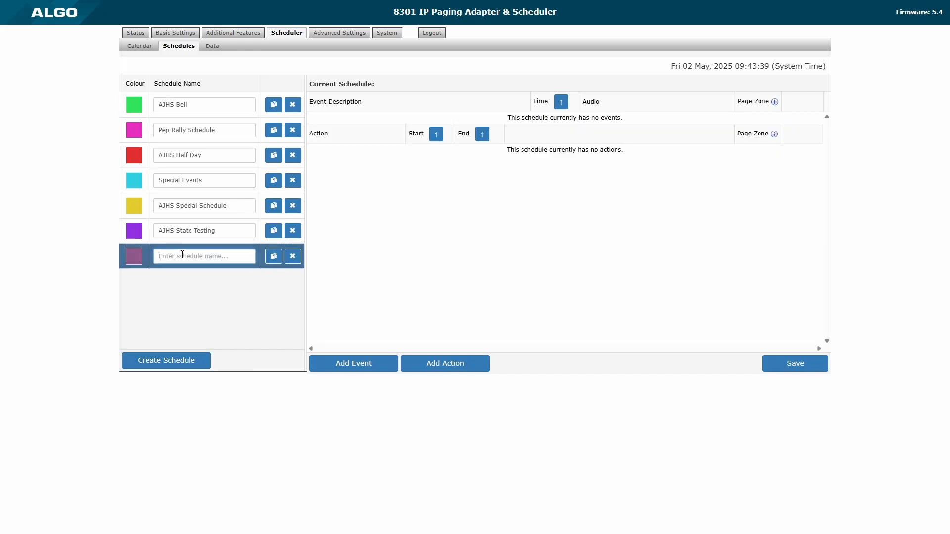
text(Main Bell Schedule)
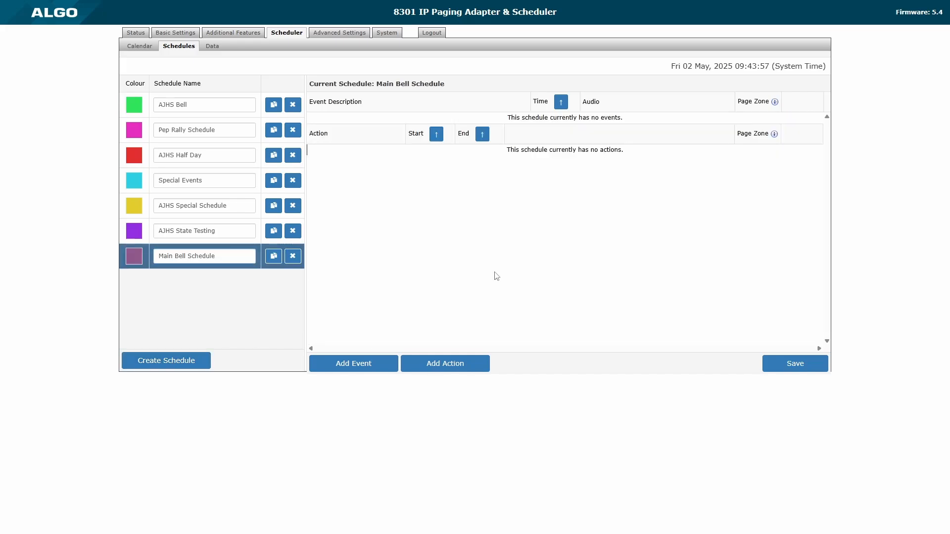
click(326, 366)
click(405, 118)
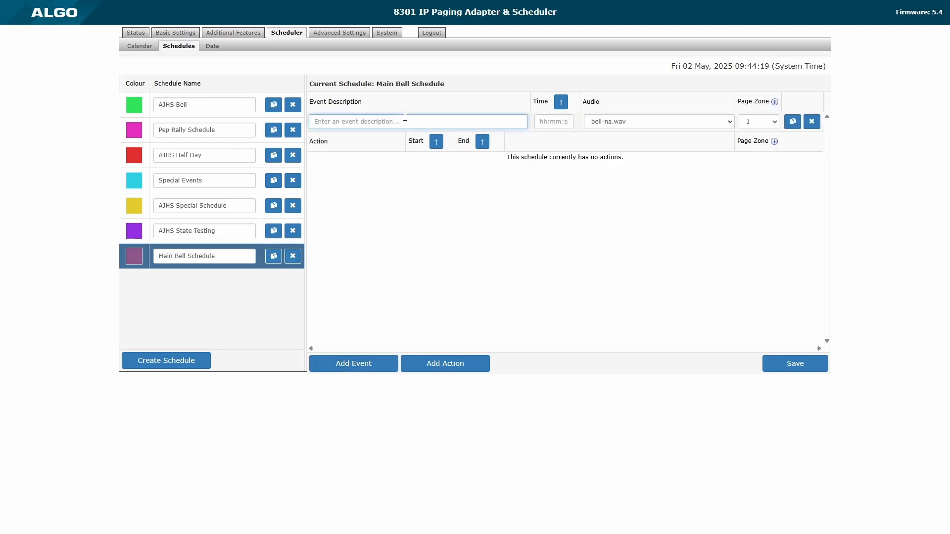
text(8:00 am)
click(565, 121)
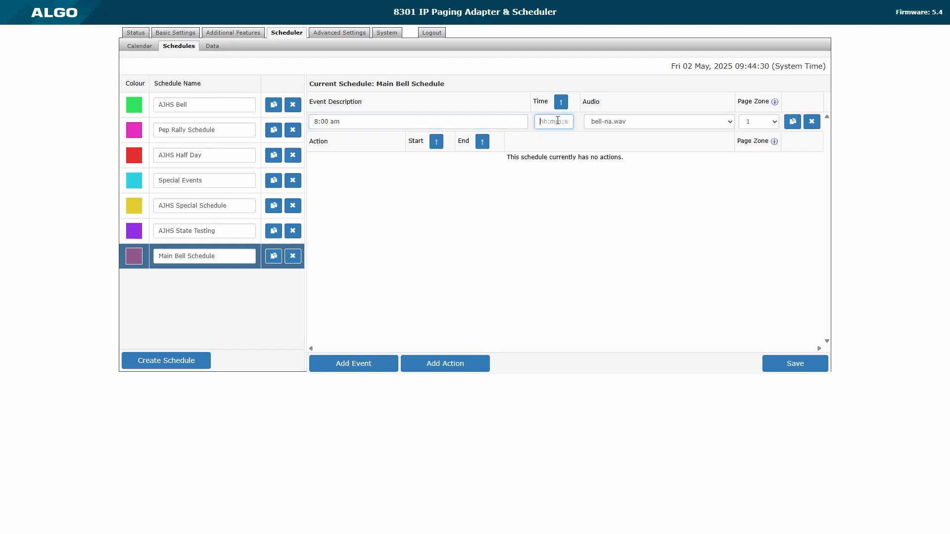
text(08:00:00)
key(Tab)
Set the event's sound to bell-na.wav and its page zone to All Call.
click(638, 122)
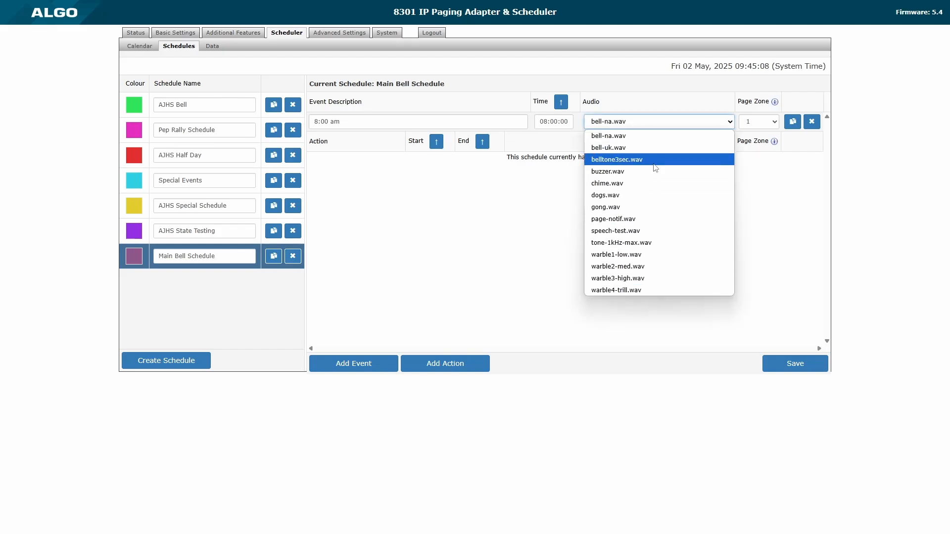
click(644, 106)
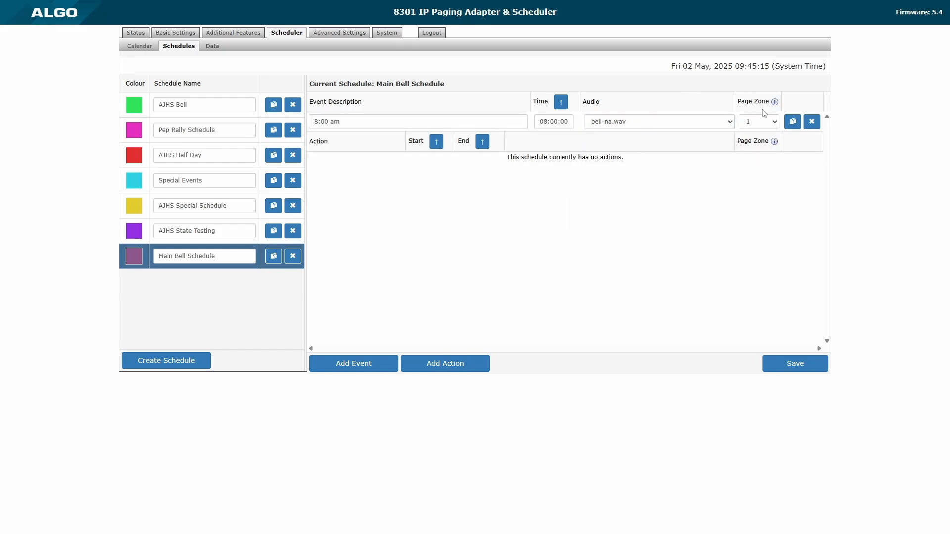
click(769, 121)
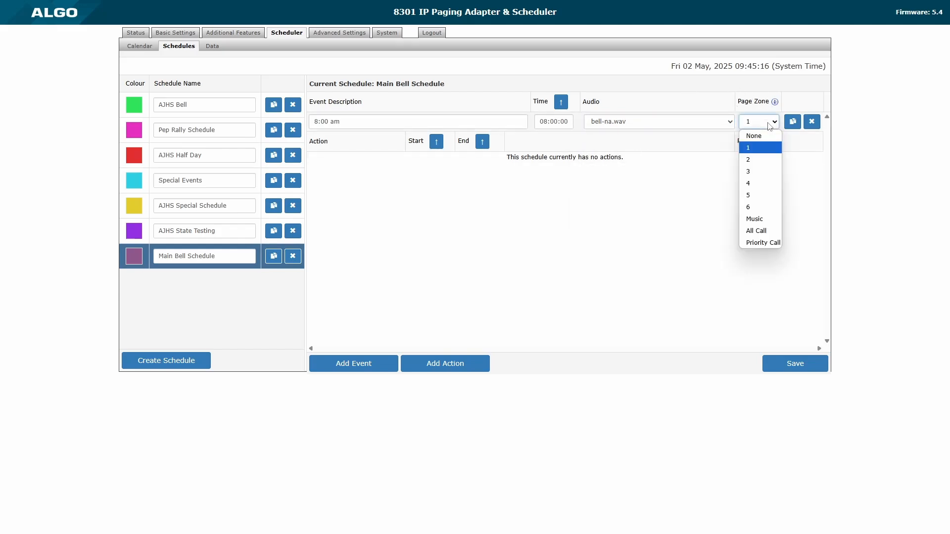
click(775, 234)
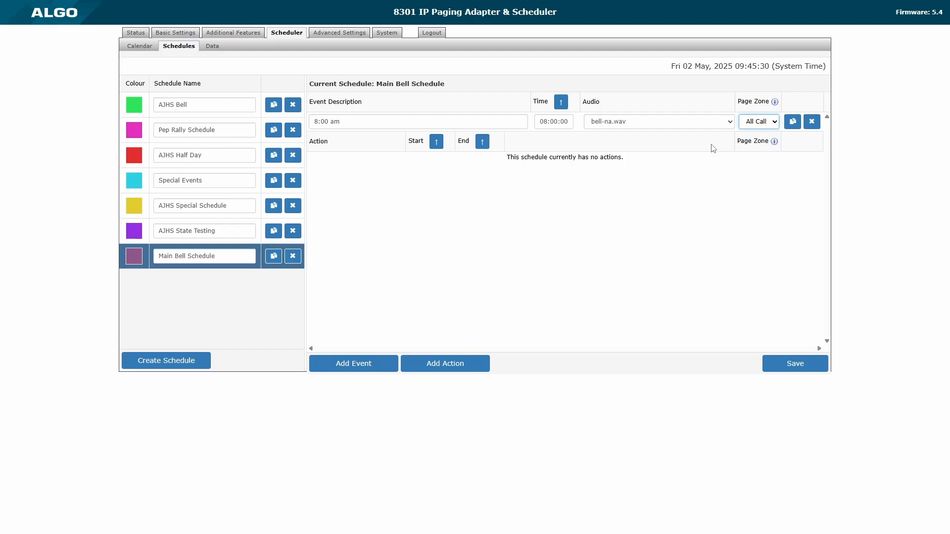
click(757, 122)
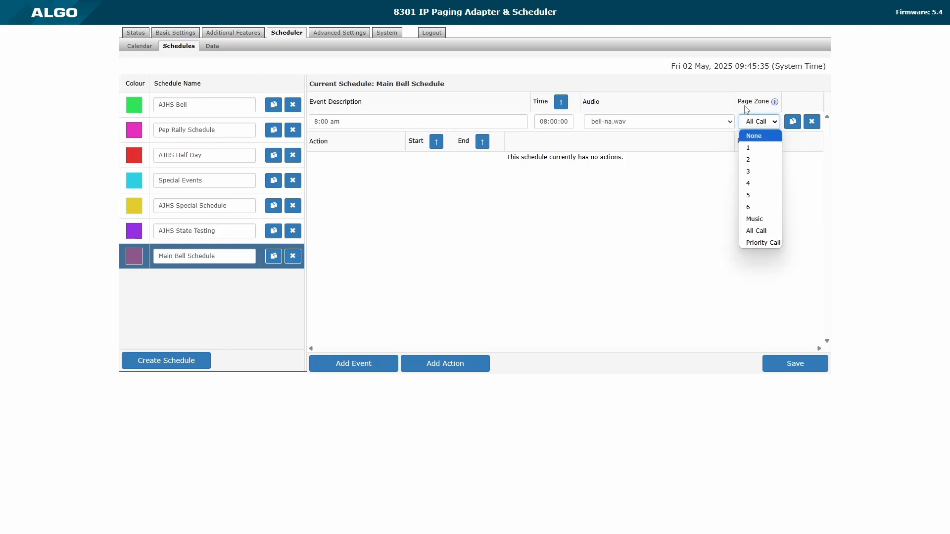
click(691, 146)
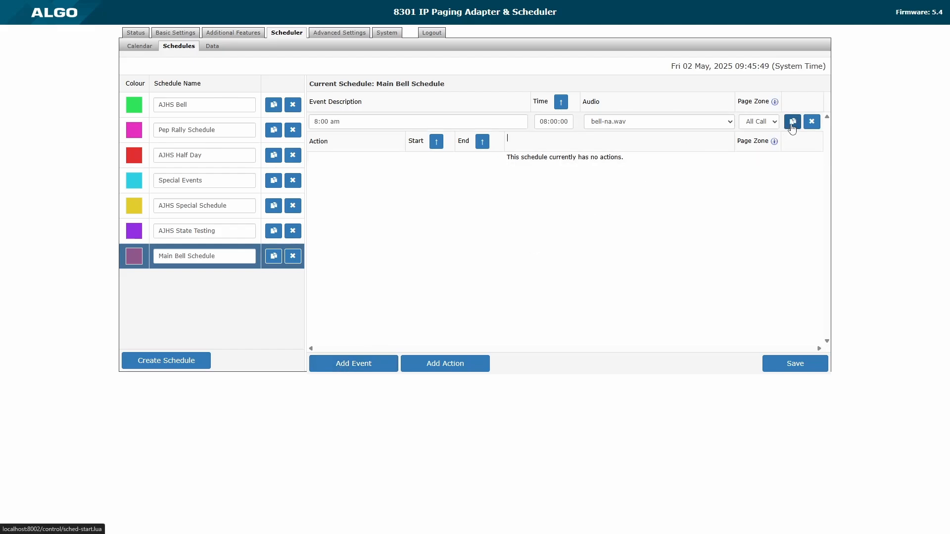
Duplicate the 8:00 am event as '9:00 am' at 09:00:00 and save the schedule.
click(792, 122)
click(312, 141)
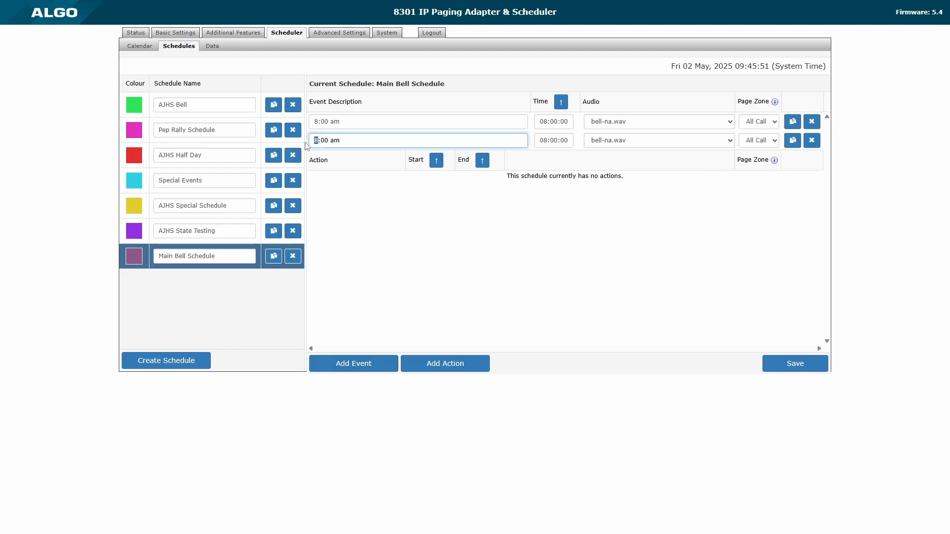
text(9)
click(544, 140)
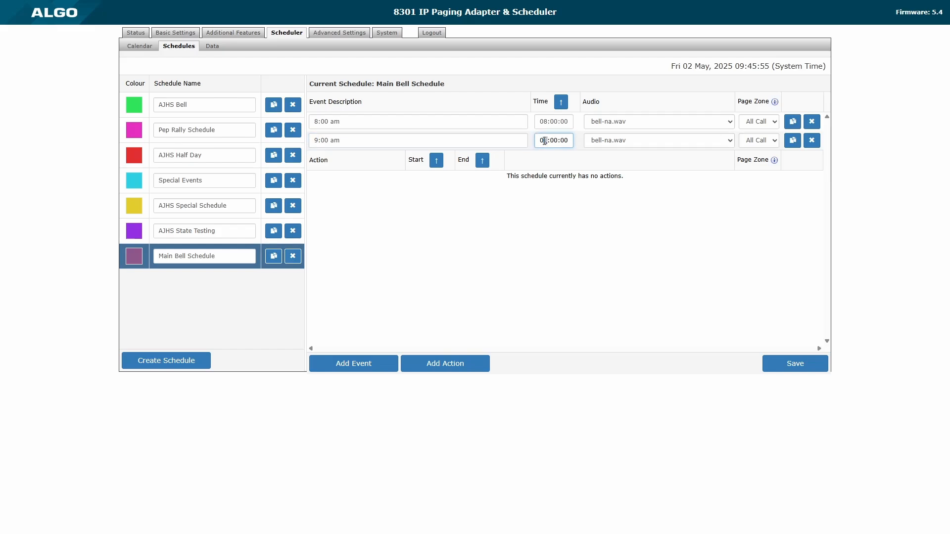
key(Delete)
text(9)
click(588, 166)
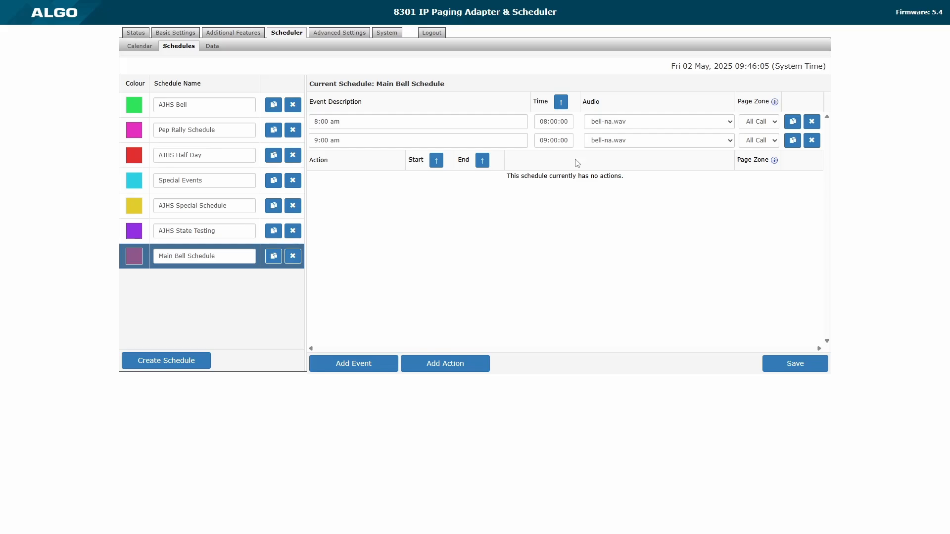
click(816, 364)
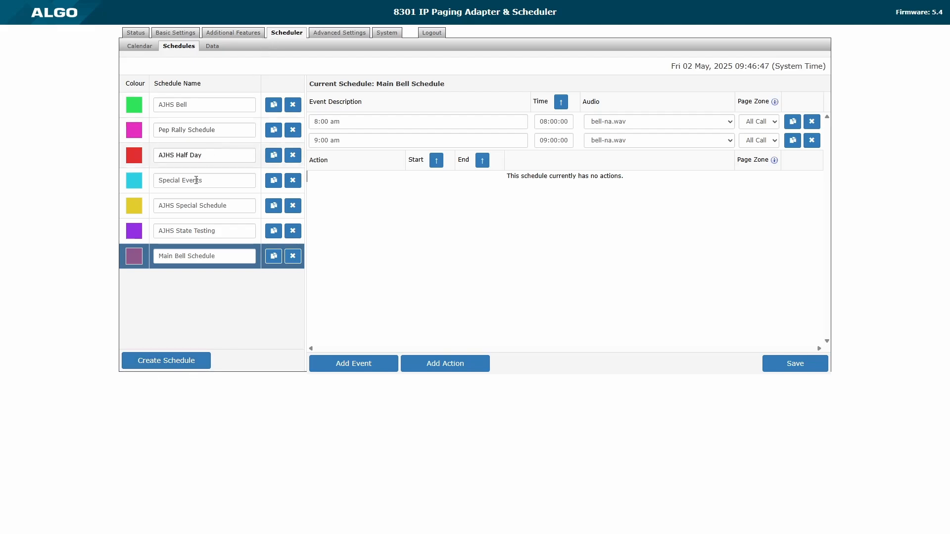
Browse the AJHS State Testing, AJHS Half Day and Pep Rally schedules' events.
click(150, 232)
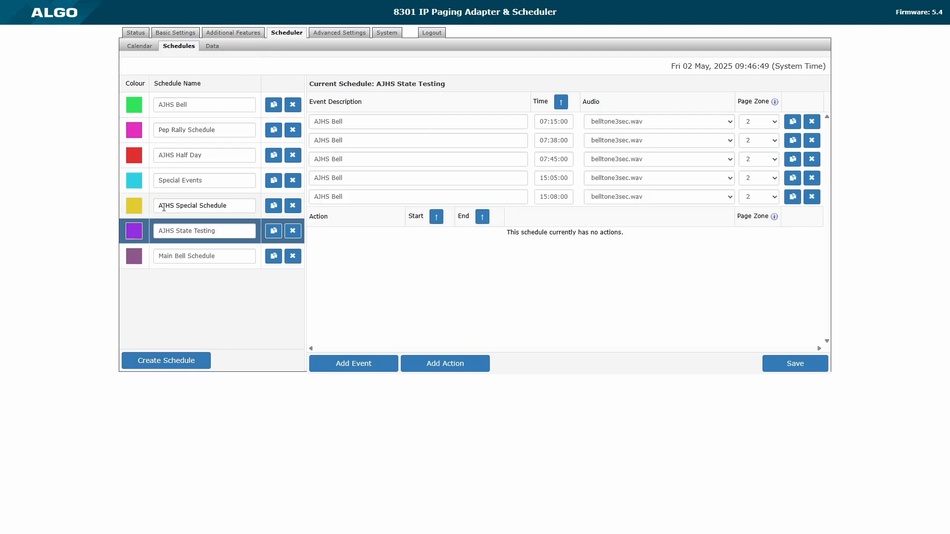
click(146, 166)
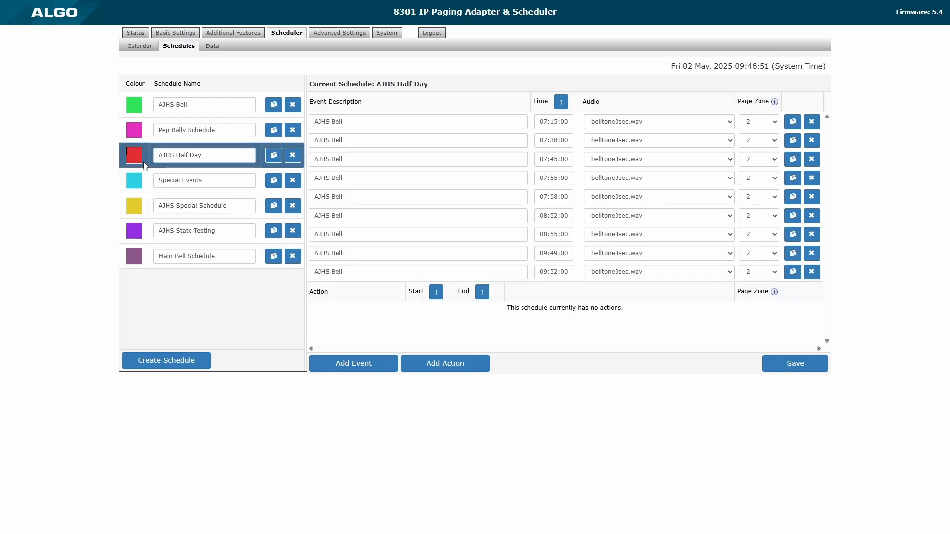
click(149, 133)
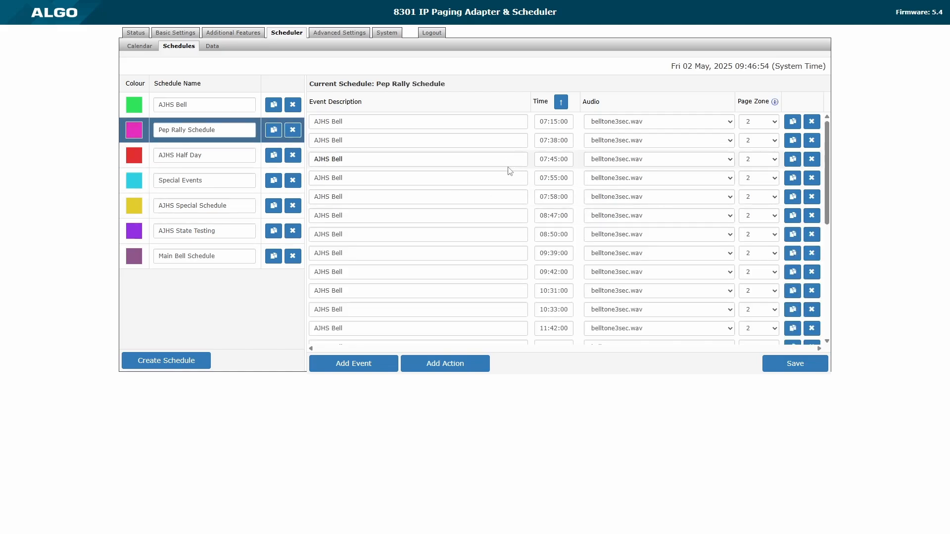
scroll(463, 201, down, 3)
scroll(464, 202, up, 3)
scroll(396, 210, down, 5)
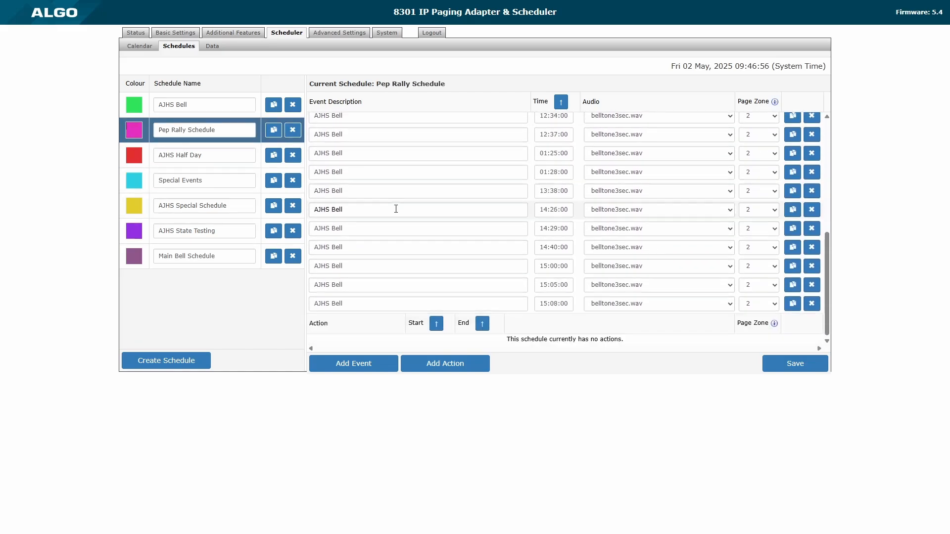
scroll(394, 208, up, 5)
click(223, 131)
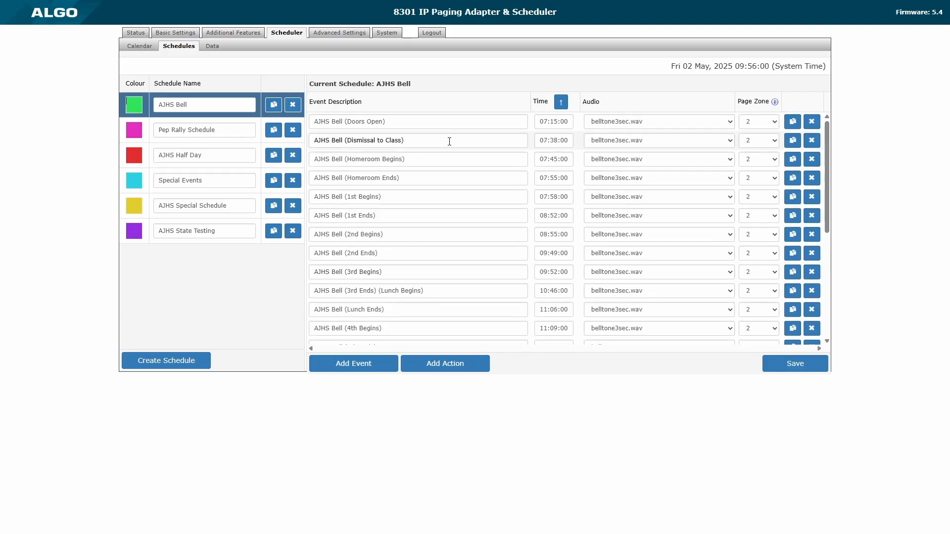
scroll(451, 144, down, 1)
scroll(454, 147, up, 1)
scroll(502, 160, down, 3)
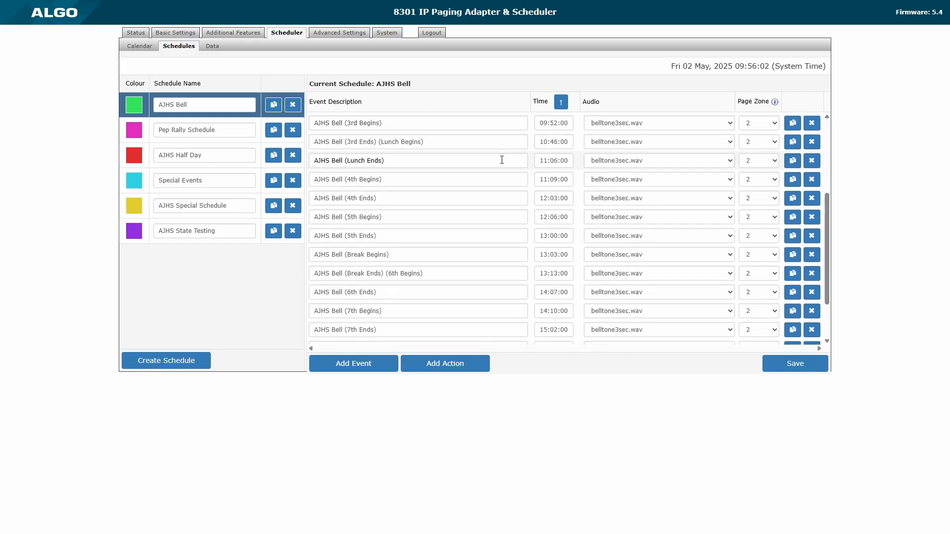
scroll(495, 178, down, 3)
scroll(445, 210, up, 6)
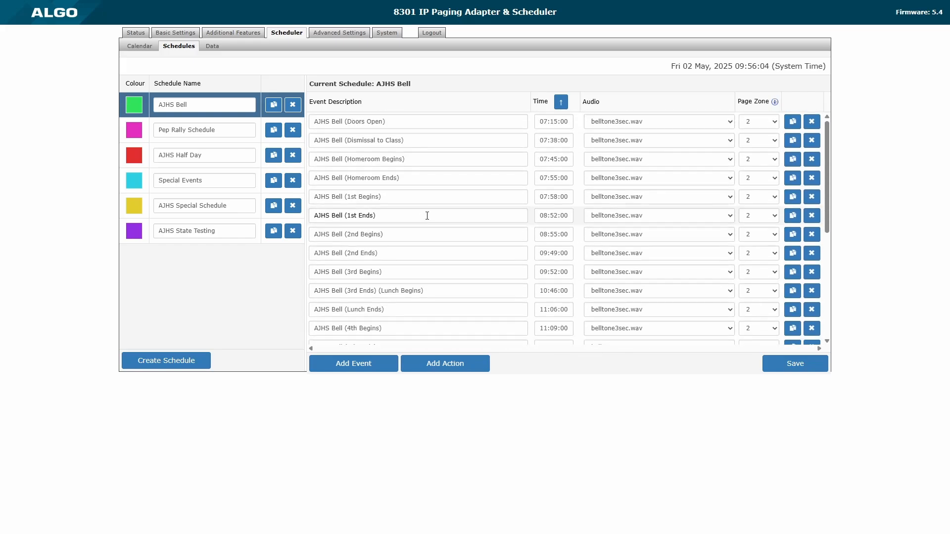
scroll(409, 247, down, 2)
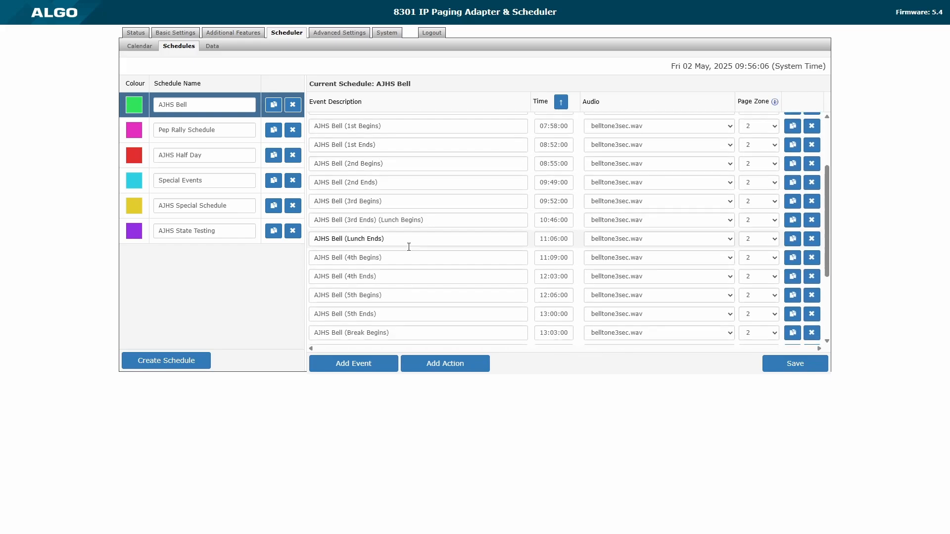
scroll(408, 248, up, 2)
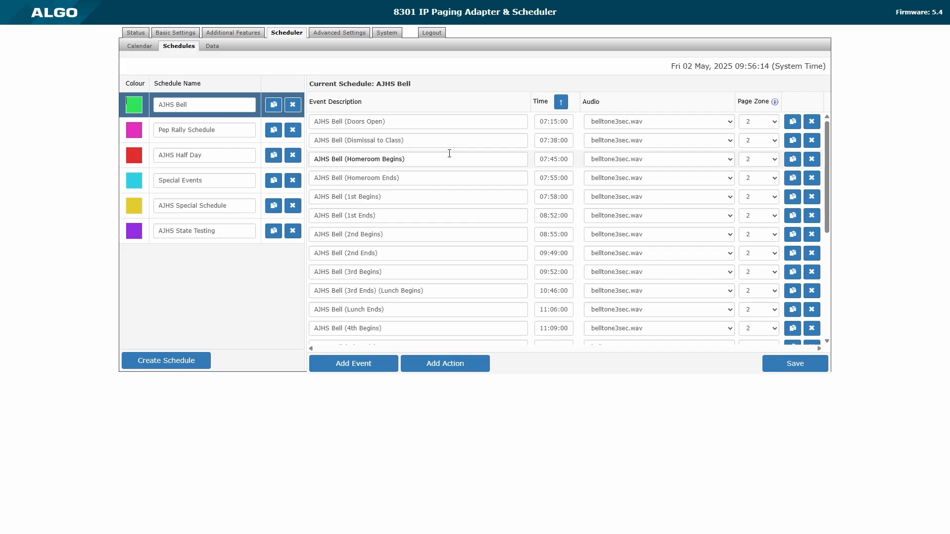
scroll(449, 154, down, 5)
scroll(448, 155, up, 2)
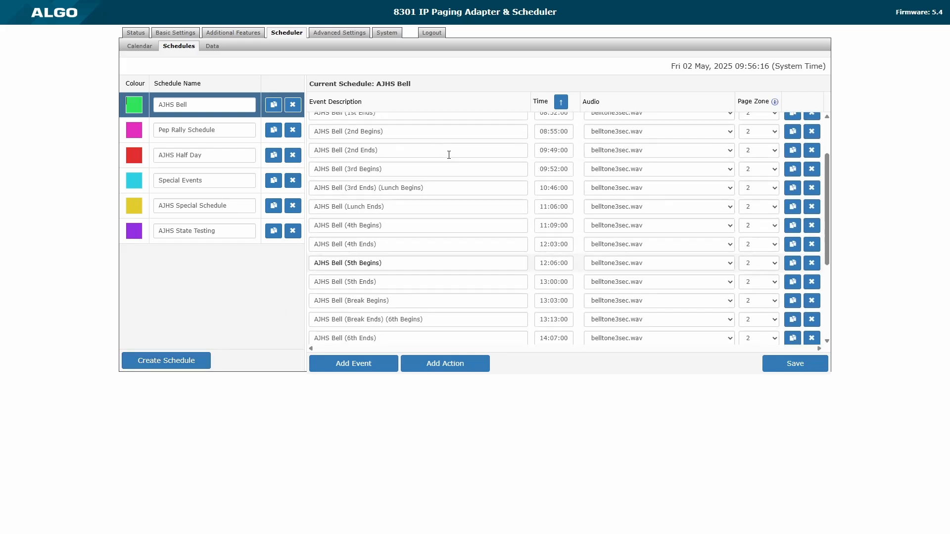
scroll(448, 154, up, 3)
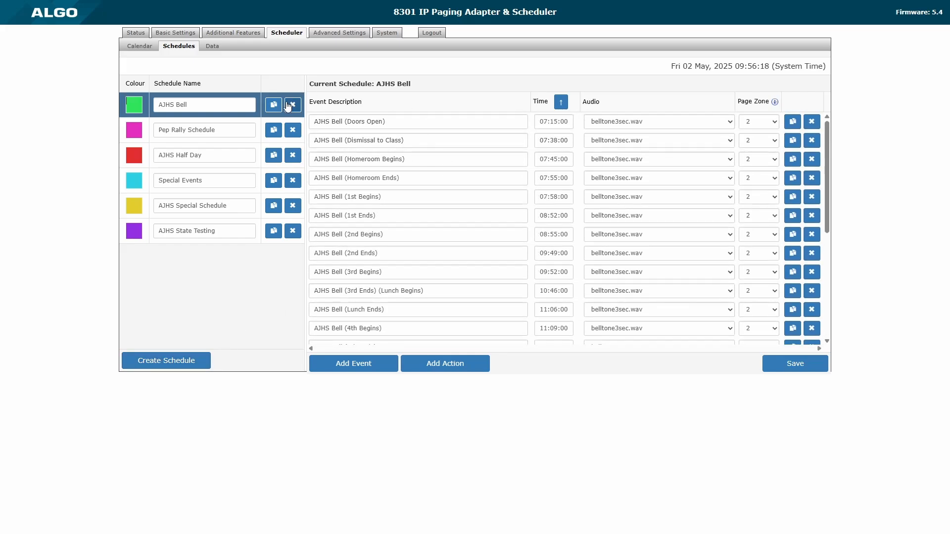
Duplicate AJHS Bell and delete AJHS Bellcopy's last three events, ending at 7th Begins.
click(273, 104)
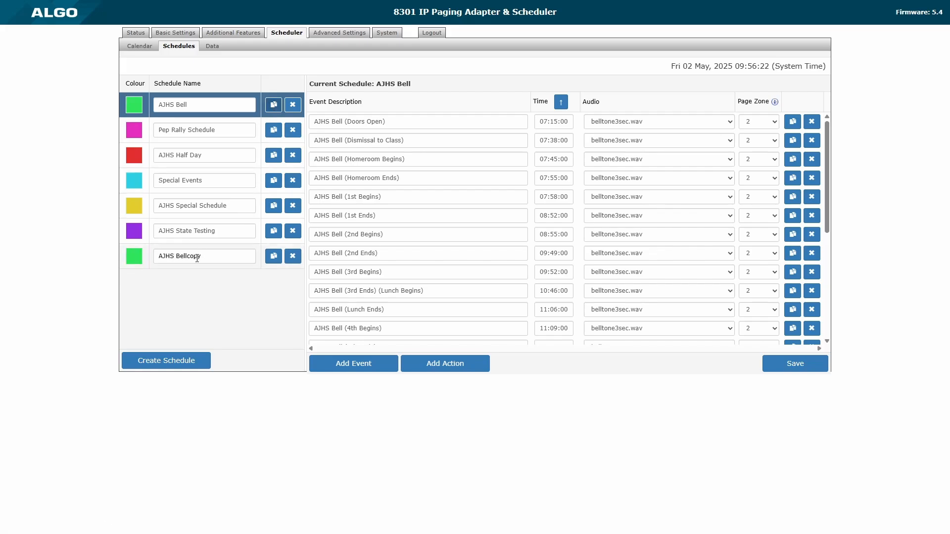
click(149, 267)
scroll(513, 197, down, 3)
scroll(514, 197, down, 3)
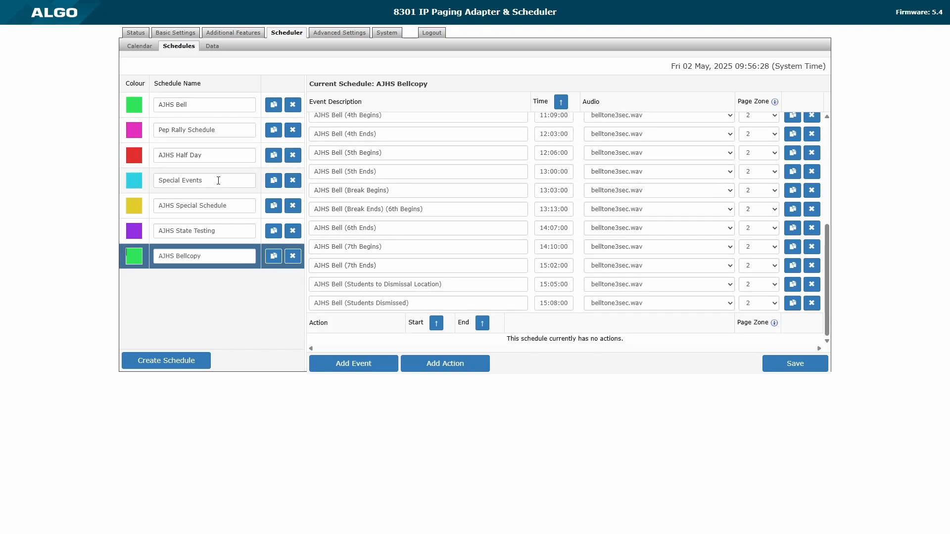
click(812, 303)
click(812, 303)
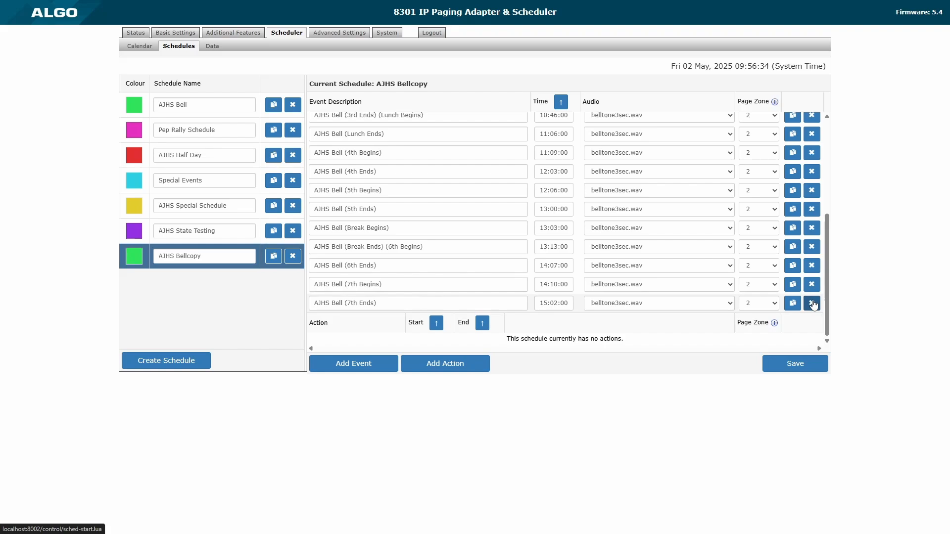
click(812, 303)
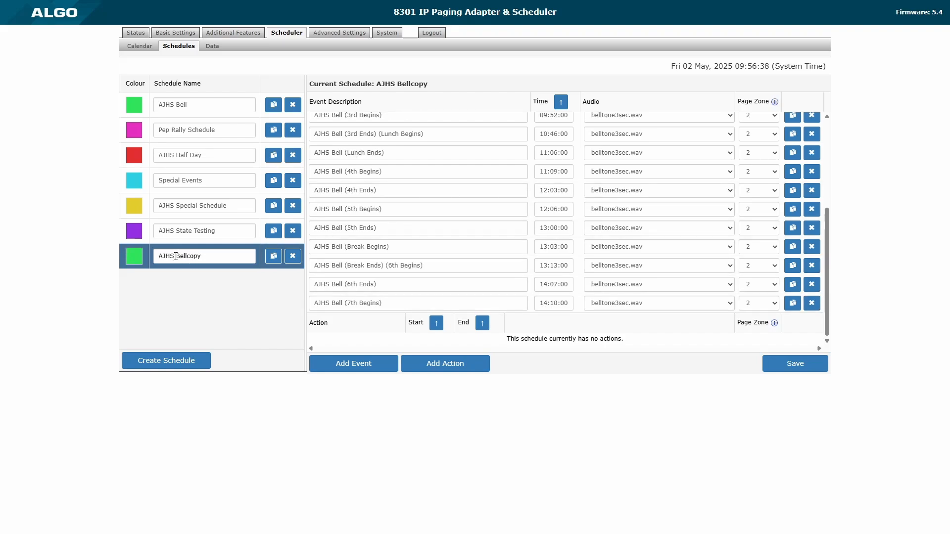
Rename the copy to 'AJHS alt day', save it, and leave its colour unchanged.
drag(175, 256, 256, 251)
text(alt day)
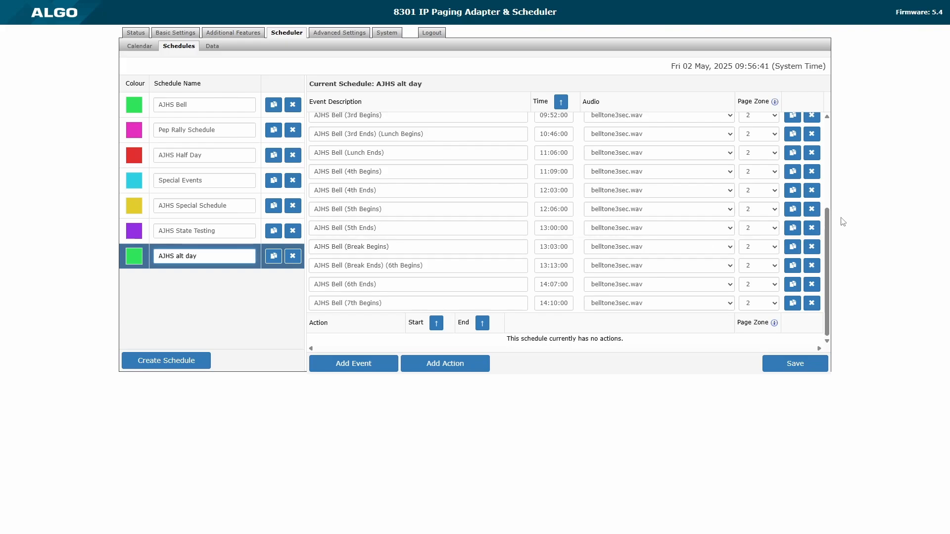
scroll(600, 213, up, 3)
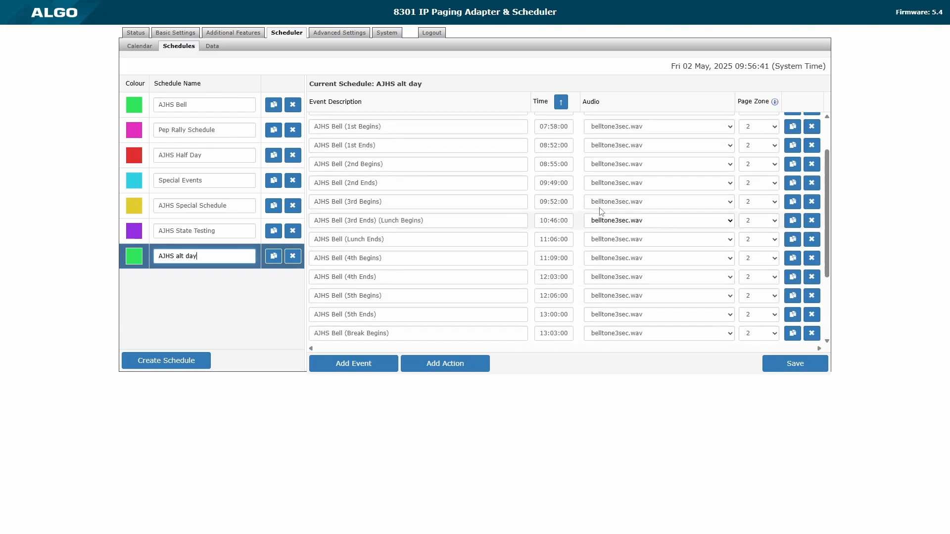
scroll(601, 222, down, 3)
scroll(519, 190, up, 5)
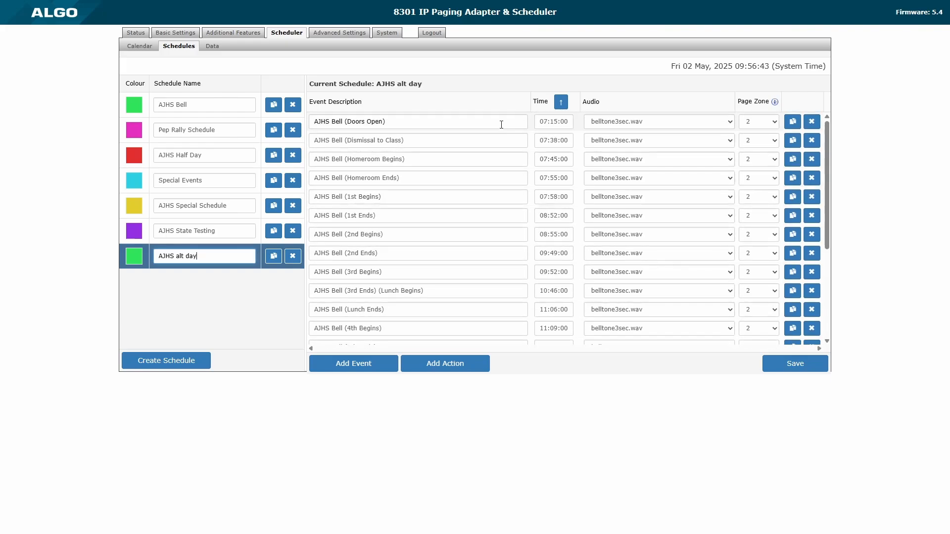
scroll(432, 256, down, 5)
scroll(490, 237, up, 1)
scroll(490, 238, up, 5)
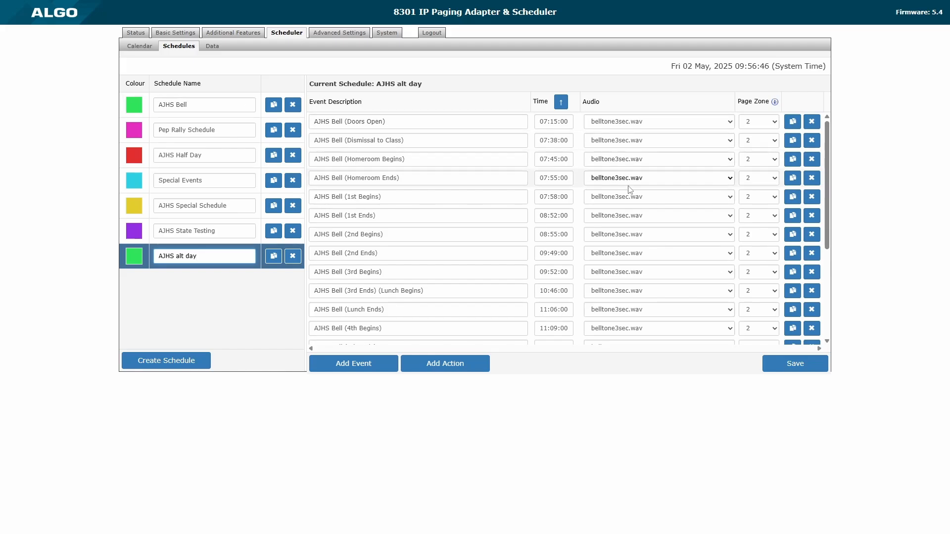
scroll(634, 208, down, 5)
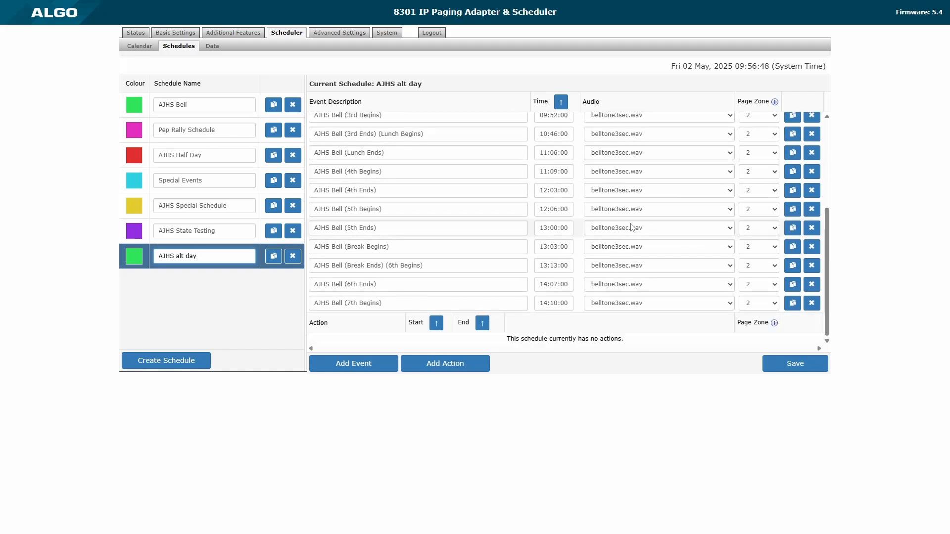
click(795, 364)
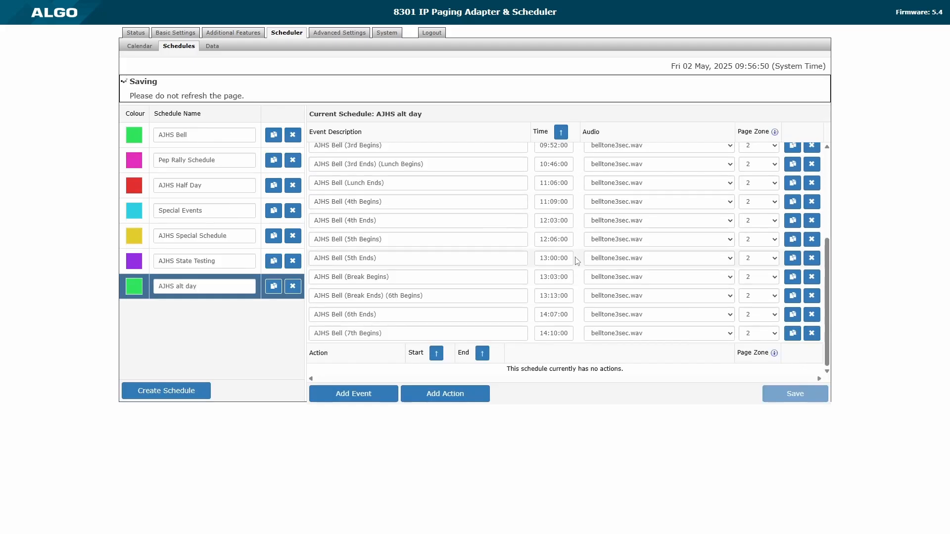
click(128, 262)
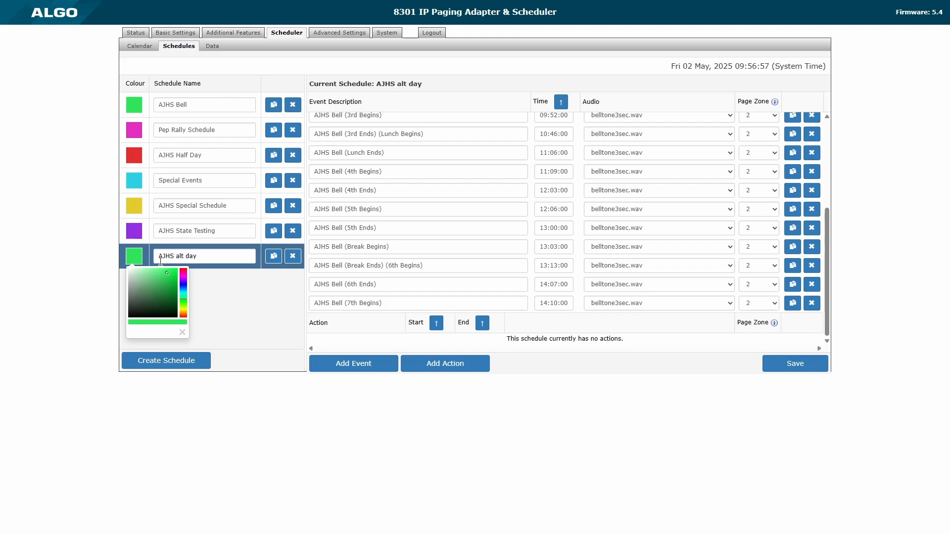
click(235, 307)
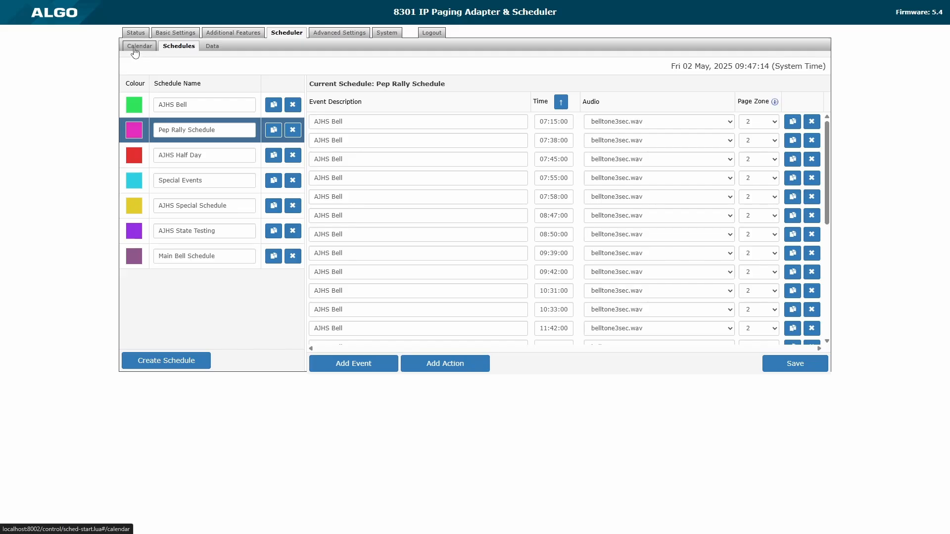
Open the Calendar and page forward to December 2025, then back two months.
click(134, 48)
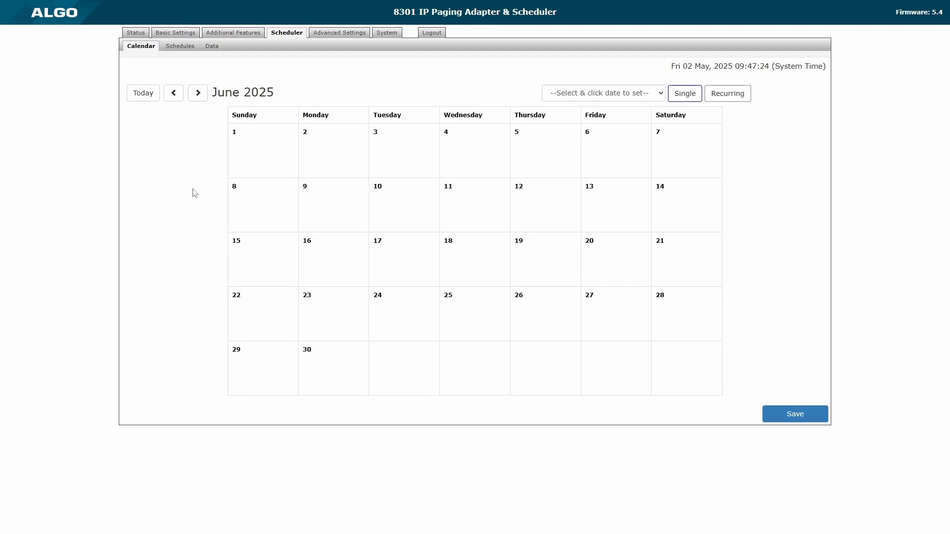
click(198, 94)
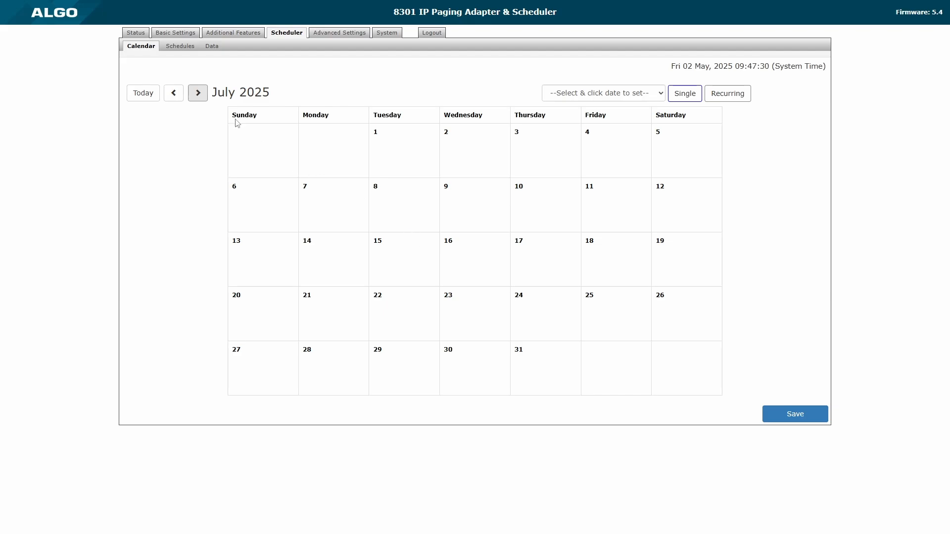
click(200, 97)
click(199, 96)
click(199, 97)
click(200, 97)
click(196, 97)
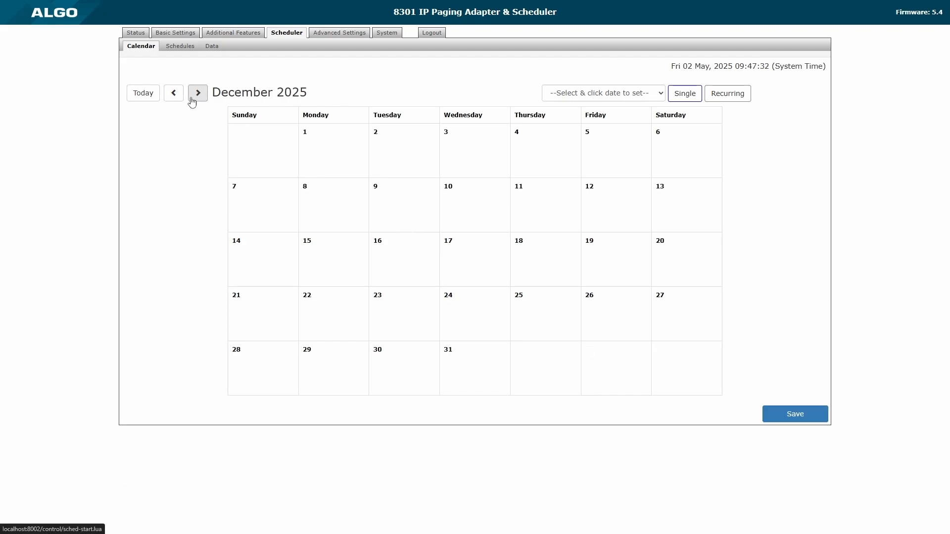
click(172, 94)
click(171, 98)
click(171, 98)
click(171, 97)
click(172, 98)
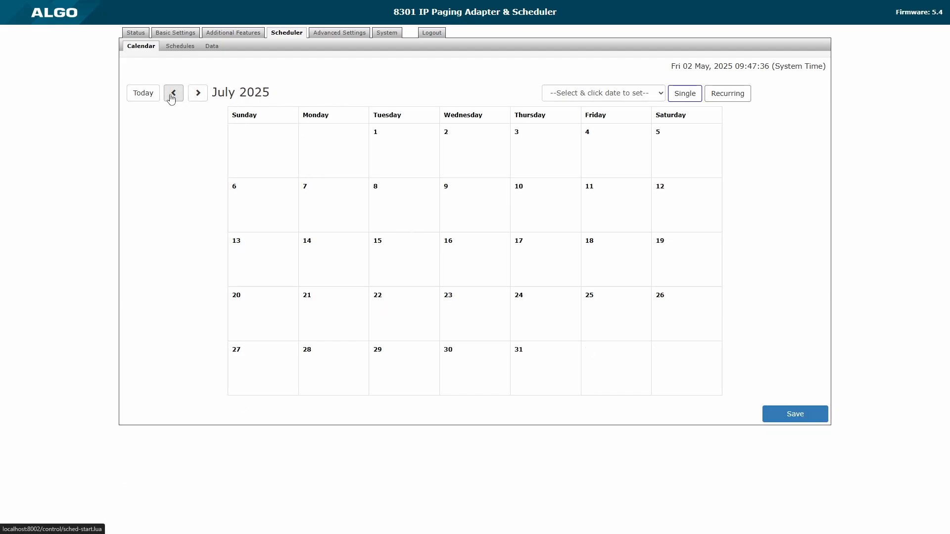
Keep Main Bell Schedule as the schedule to assign and switch to Recurring mode.
click(557, 93)
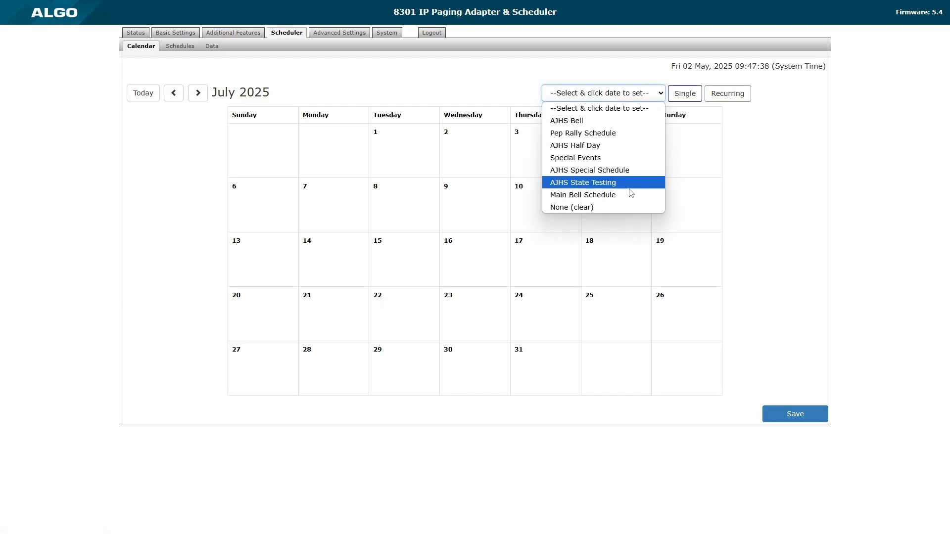
click(636, 196)
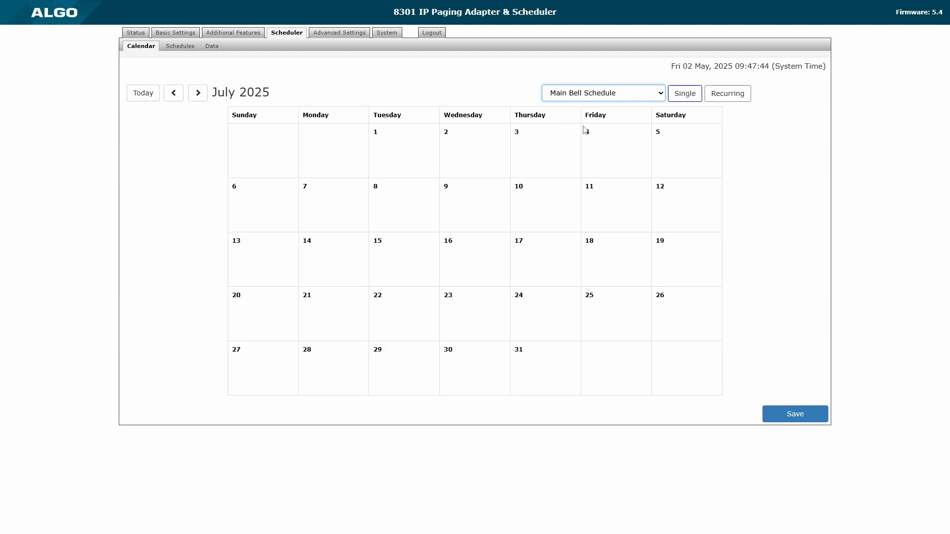
click(585, 97)
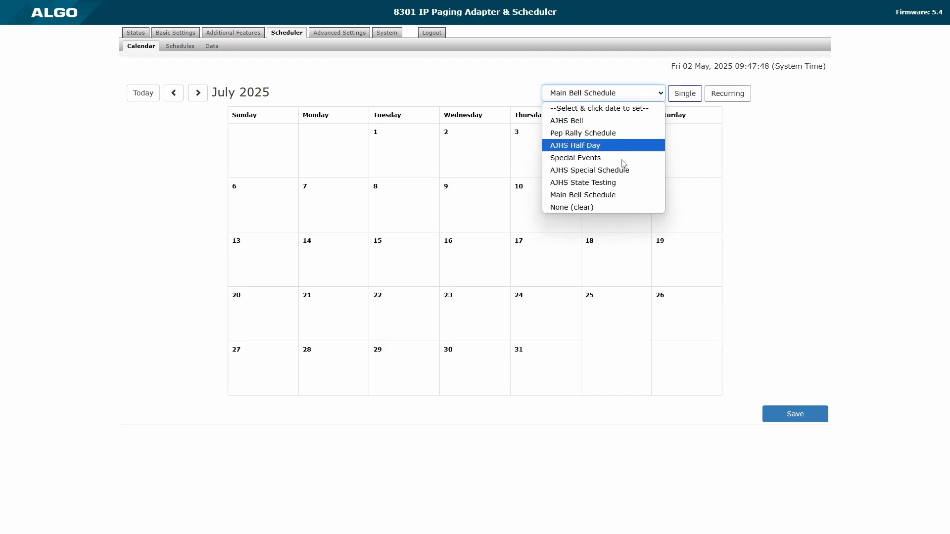
click(475, 92)
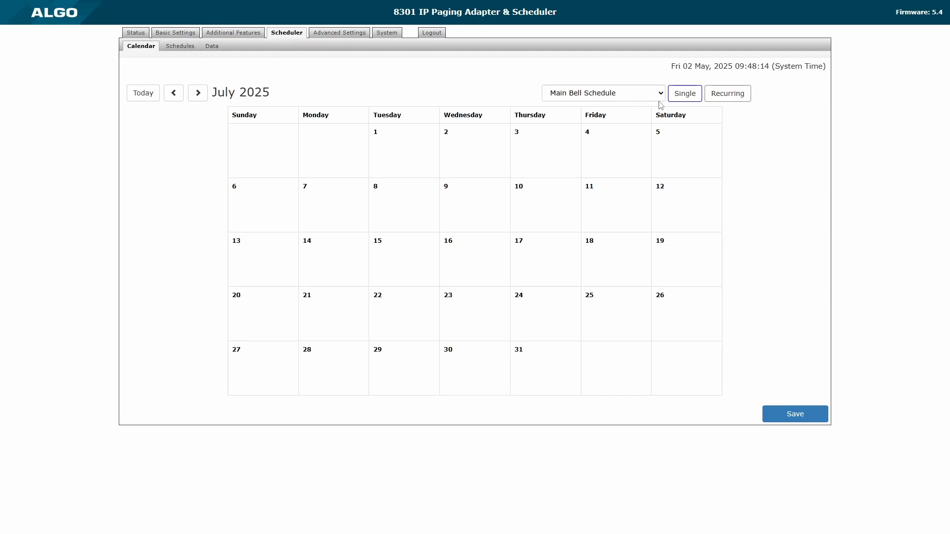
click(733, 101)
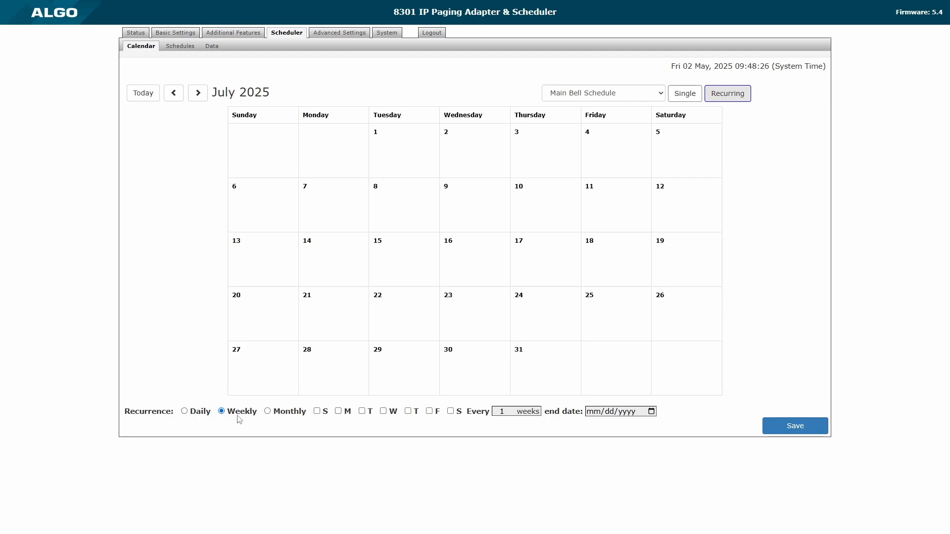
Add Monday, Tuesday, Wednesday and Thursday to the weekly repeat.
click(340, 411)
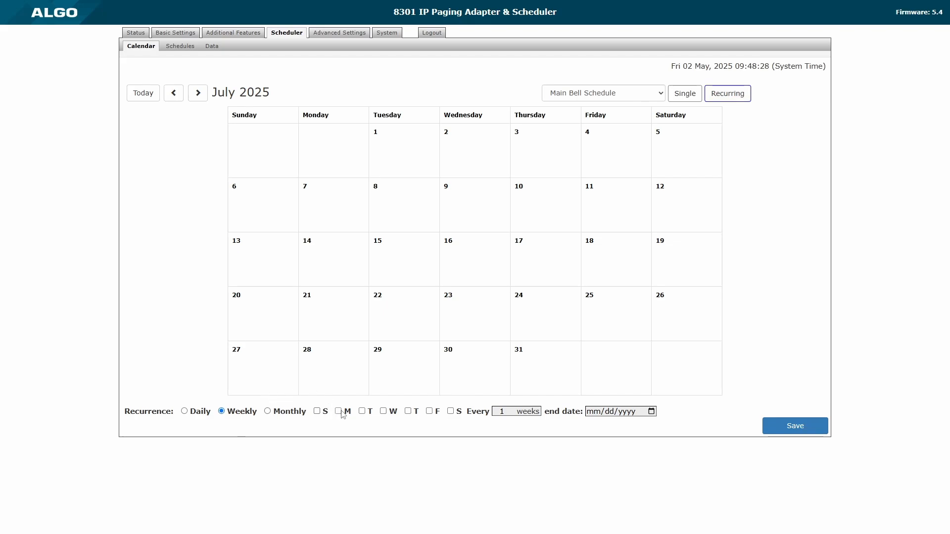
click(362, 411)
click(384, 413)
click(408, 412)
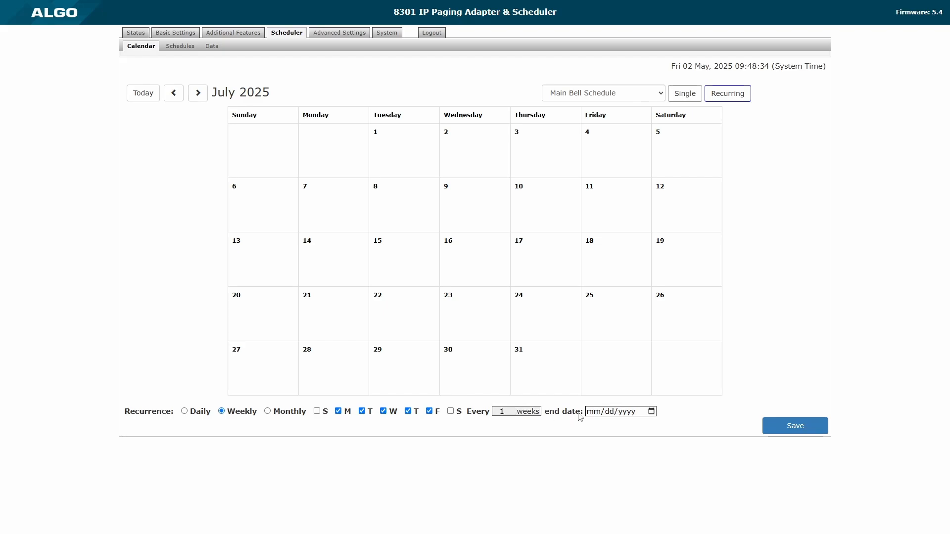
Set the recurrence end date to December 19, 2025.
click(651, 411)
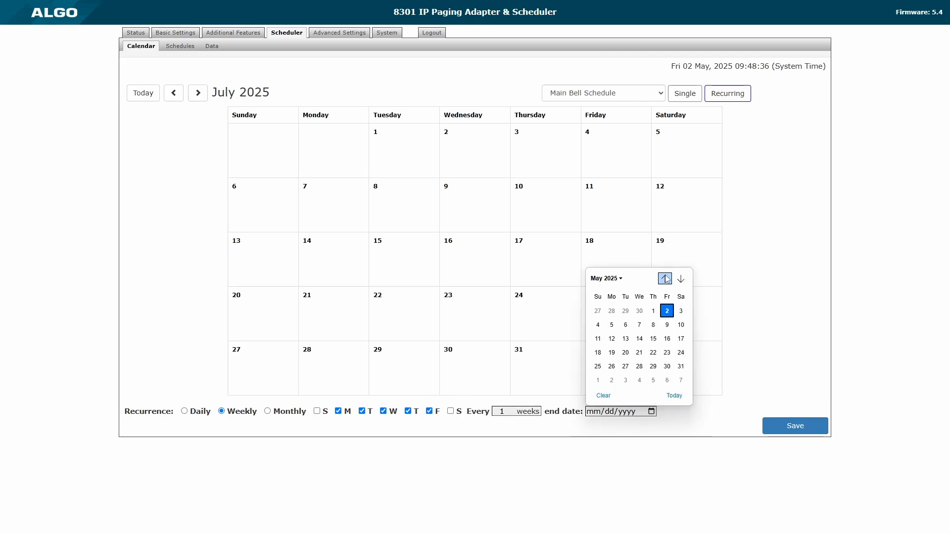
click(681, 279)
click(680, 279)
click(680, 279)
click(680, 279)
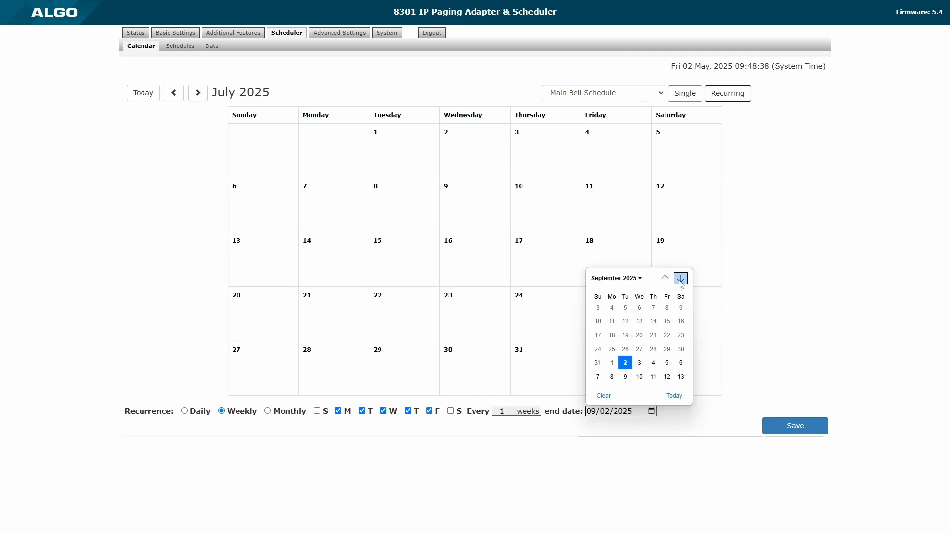
click(680, 279)
click(681, 279)
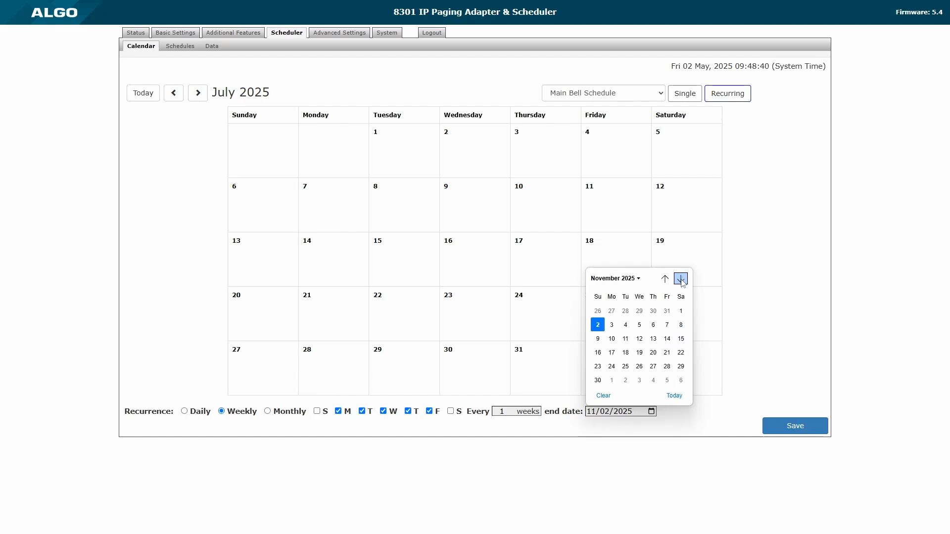
click(681, 279)
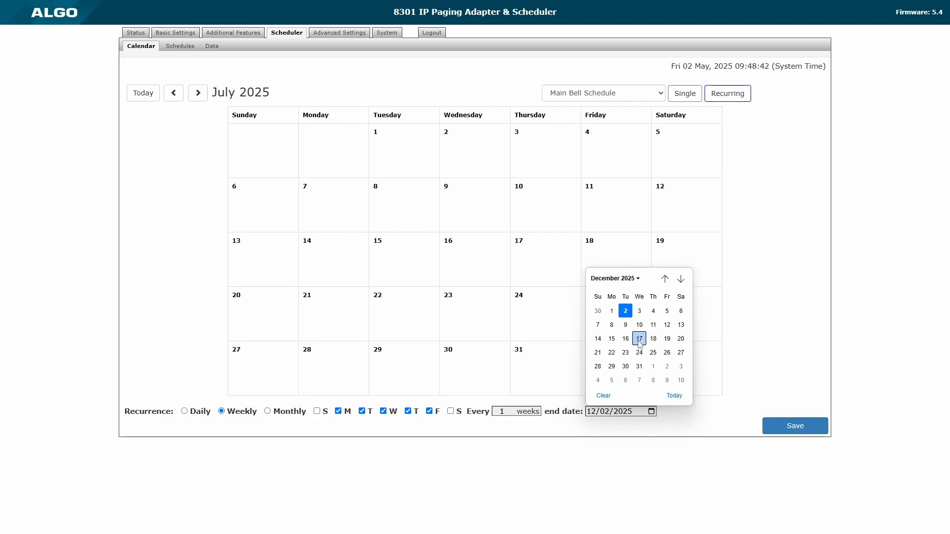
click(667, 339)
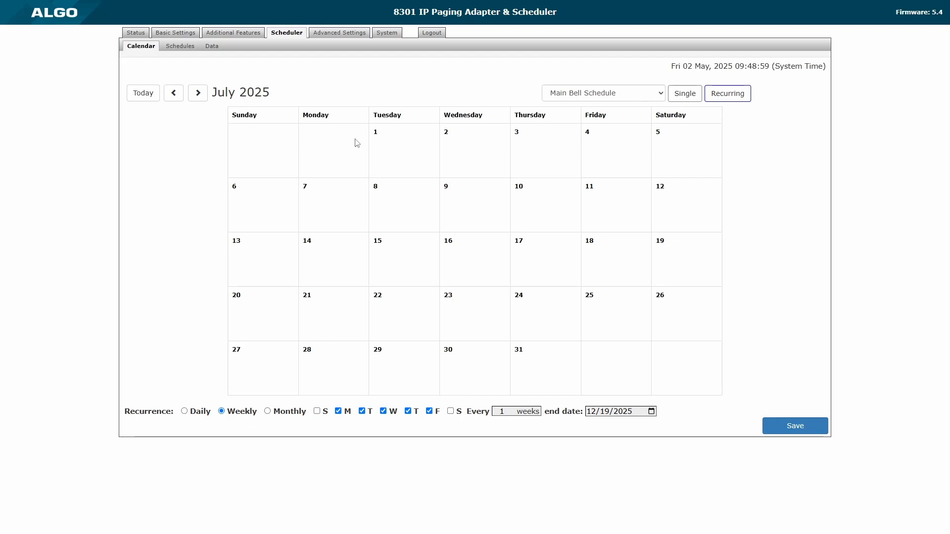
Apply the weekday series from July 1, save it, and check August through October.
click(394, 151)
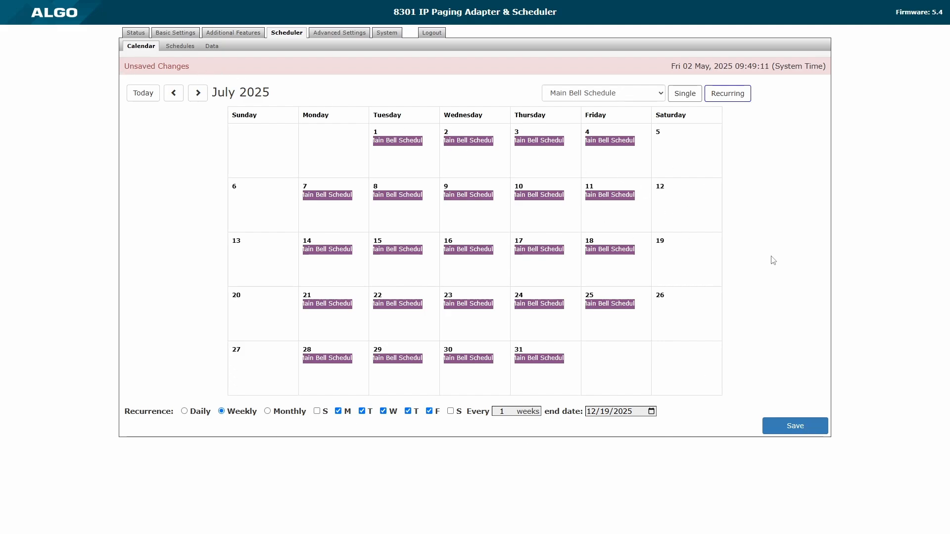
click(796, 426)
click(197, 93)
click(196, 95)
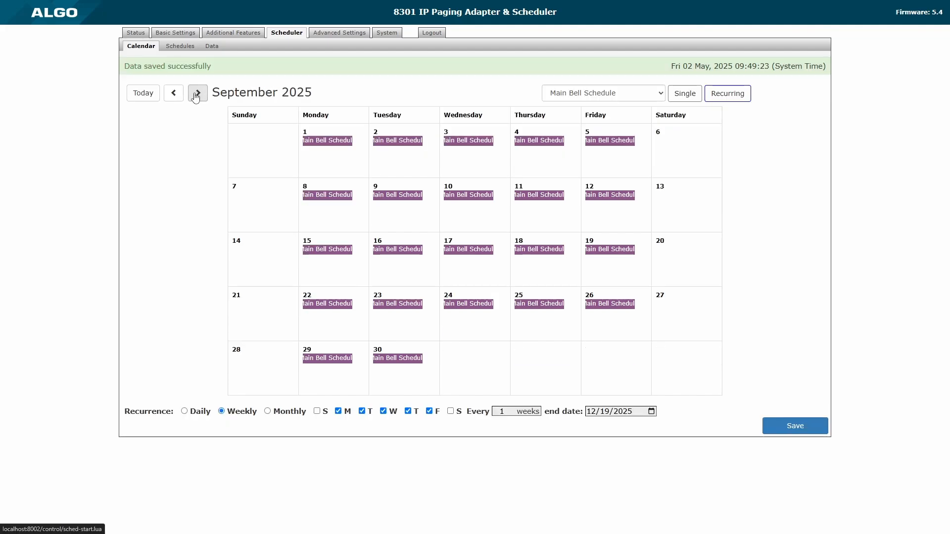
click(197, 95)
click(175, 94)
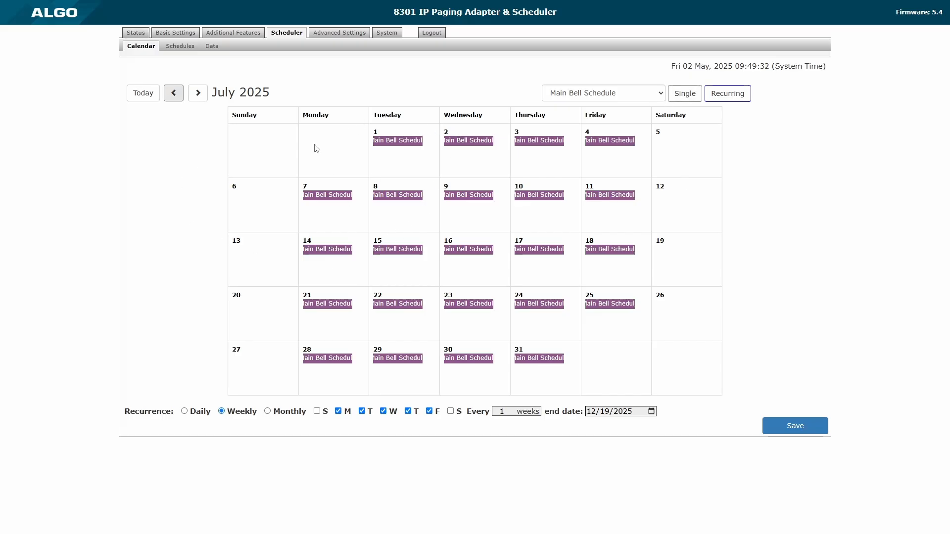
Clear July 1 alone with None (clear) in Single mode, save, then return to Recurring.
click(628, 94)
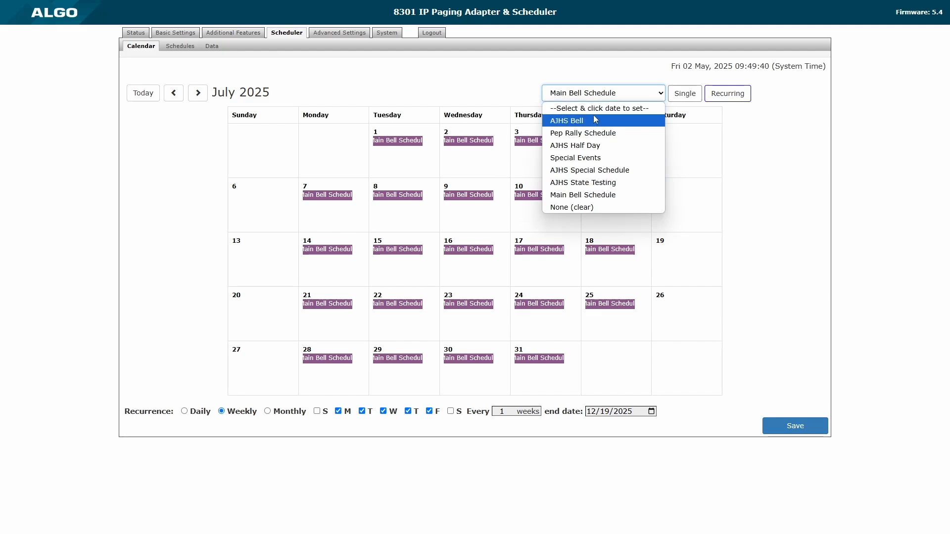
click(576, 208)
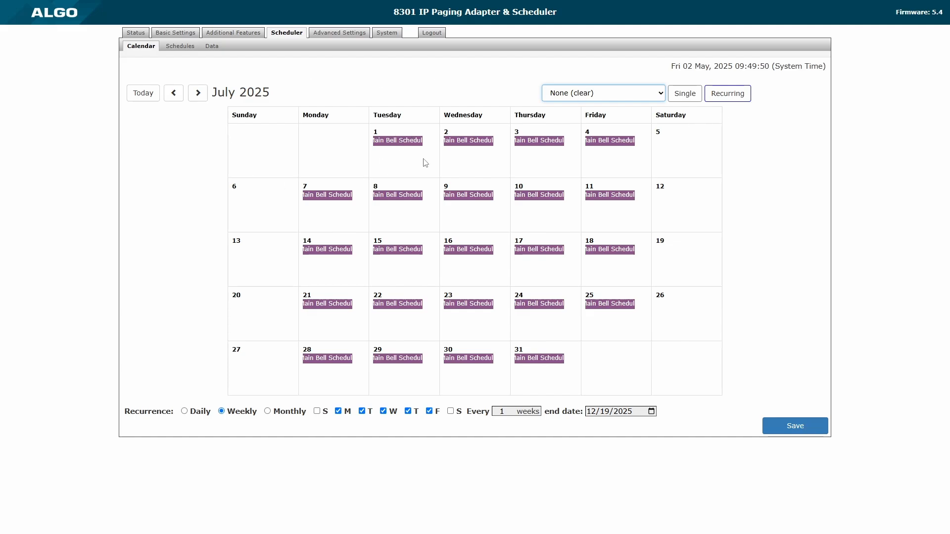
click(691, 99)
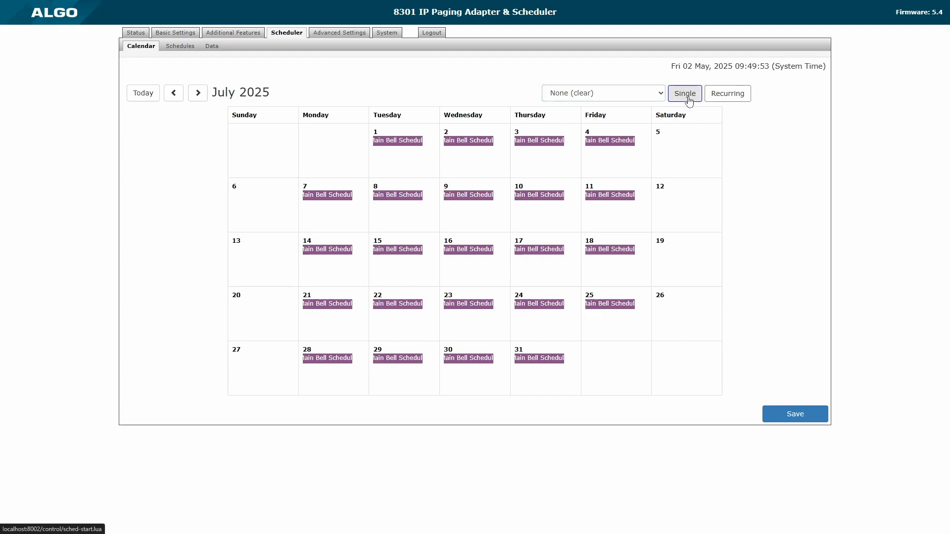
click(389, 142)
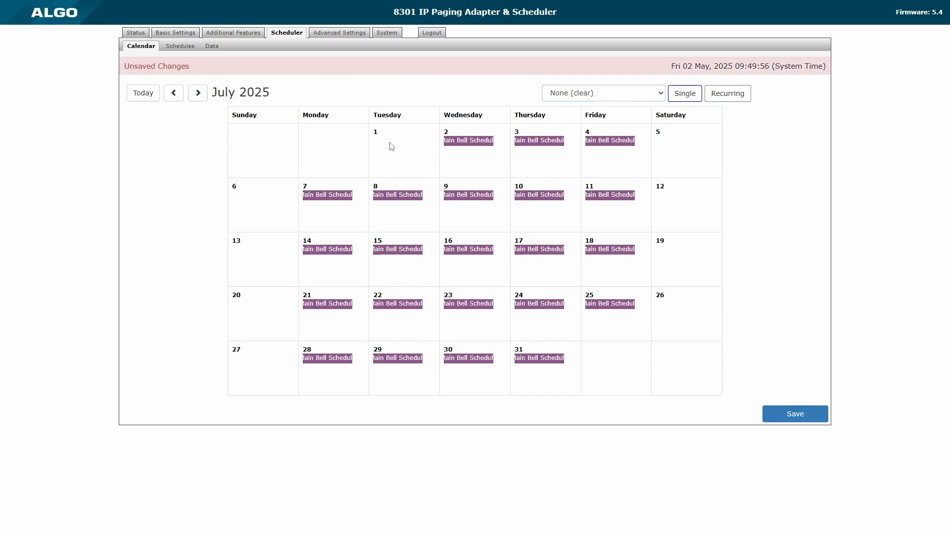
click(793, 416)
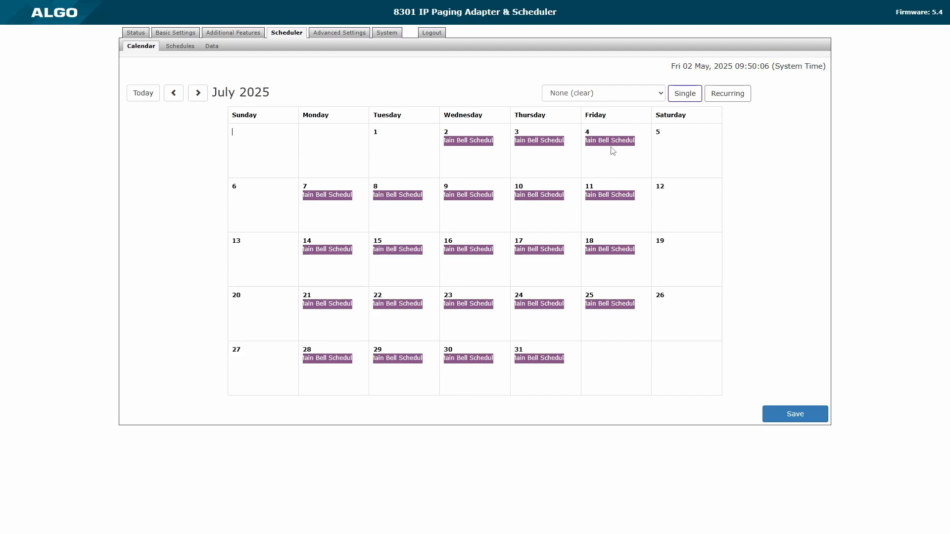
click(719, 101)
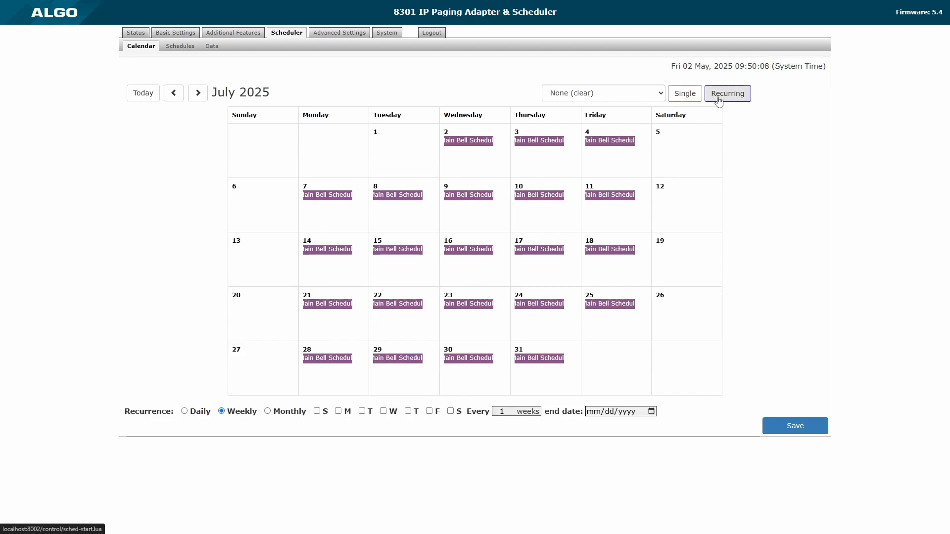
Delete the entire Main Bell Schedule series via July 2, confirm, and save.
click(478, 141)
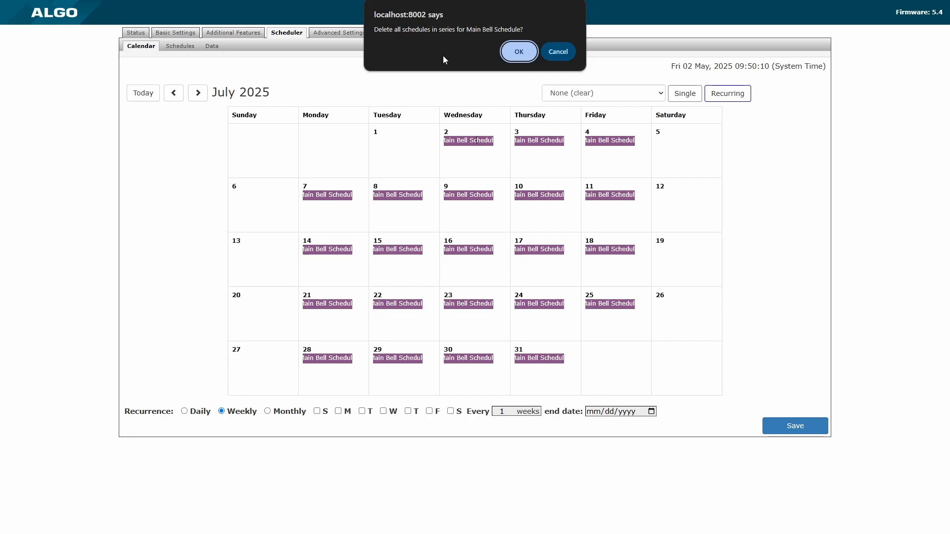
click(527, 55)
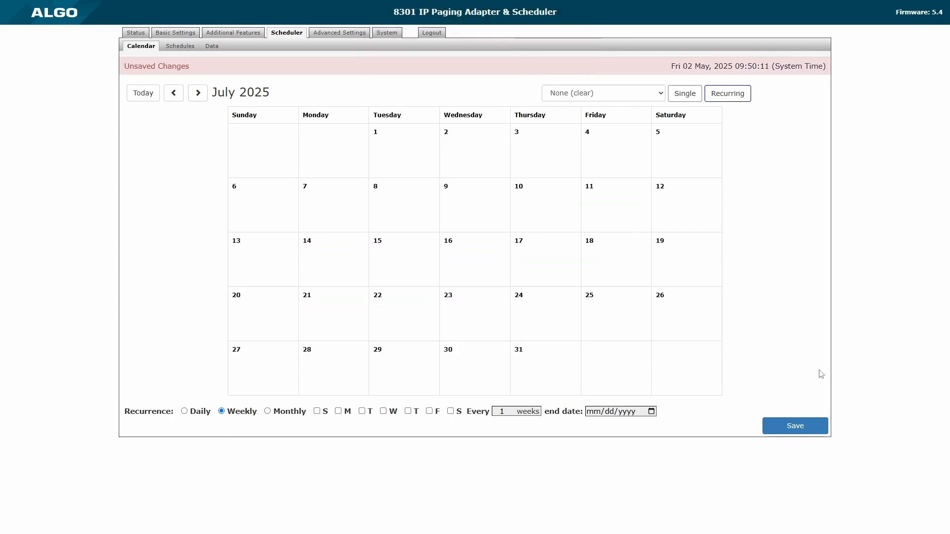
click(795, 425)
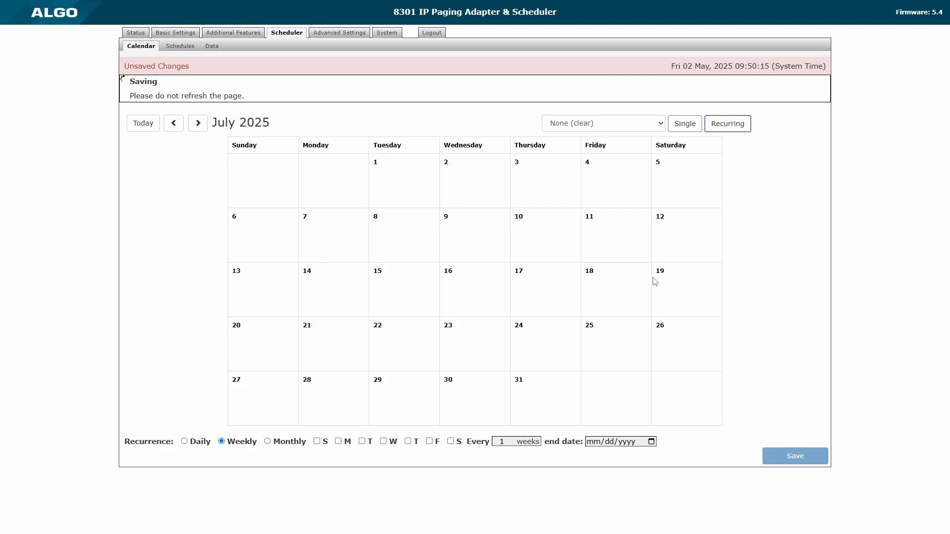
Pick Main Bell Schedule again and add Monday and Wednesday to the weekly repeat.
click(606, 93)
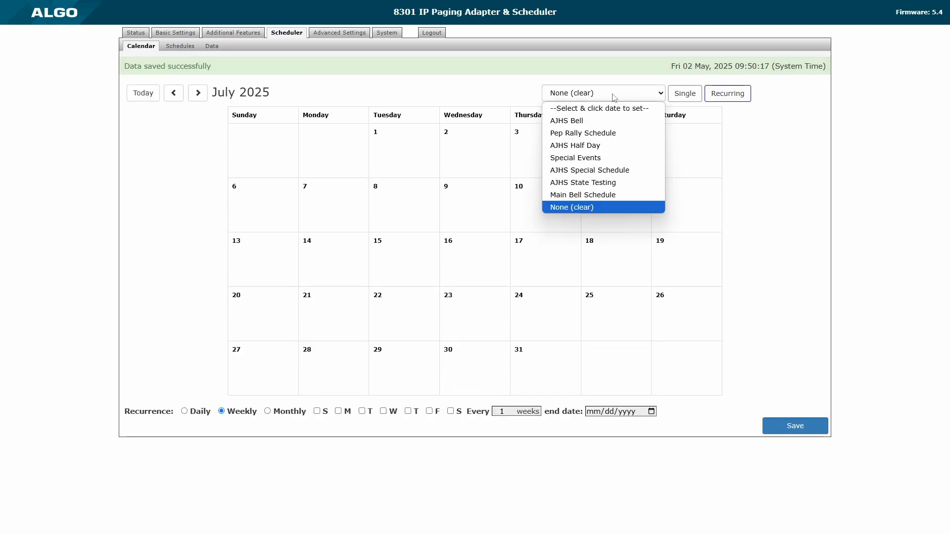
click(613, 194)
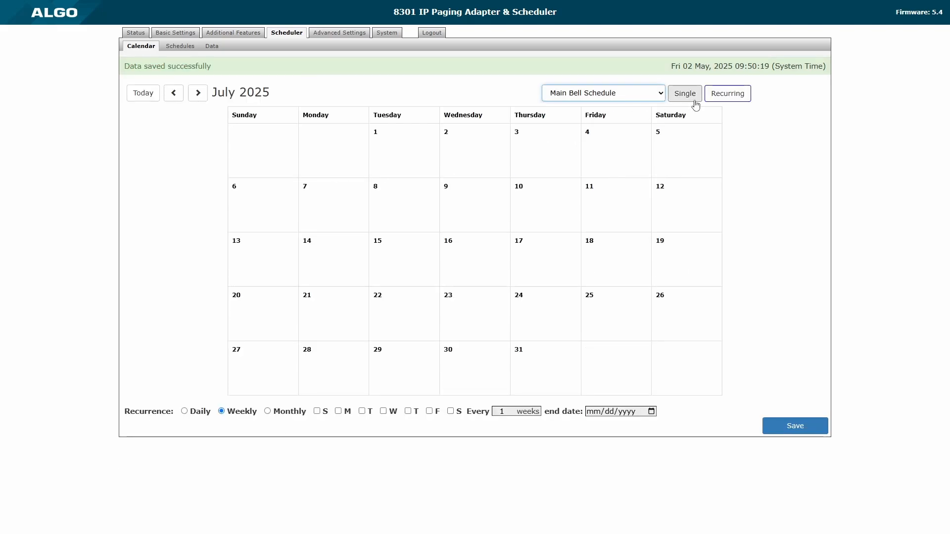
click(338, 411)
click(384, 411)
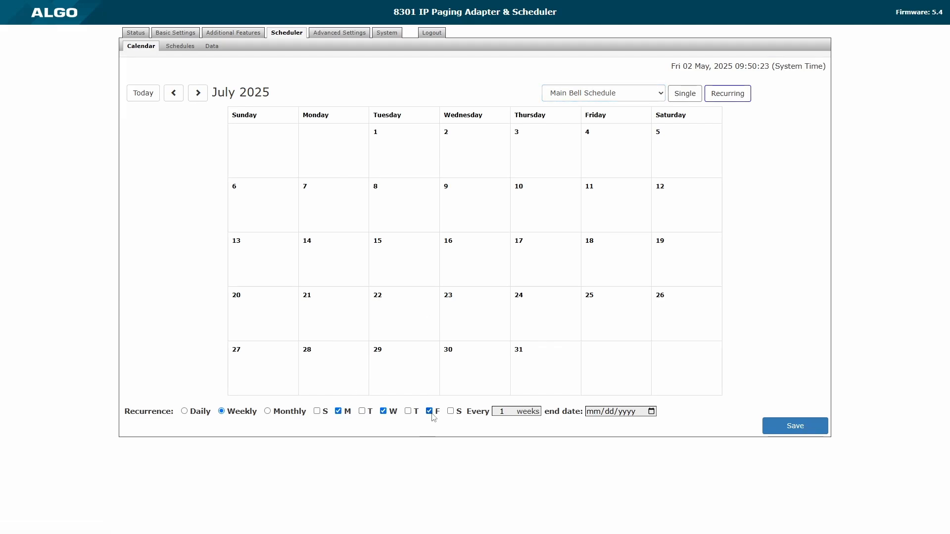
End the recurrence on 12/19/2025, apply it to the calendar, and save.
click(651, 411)
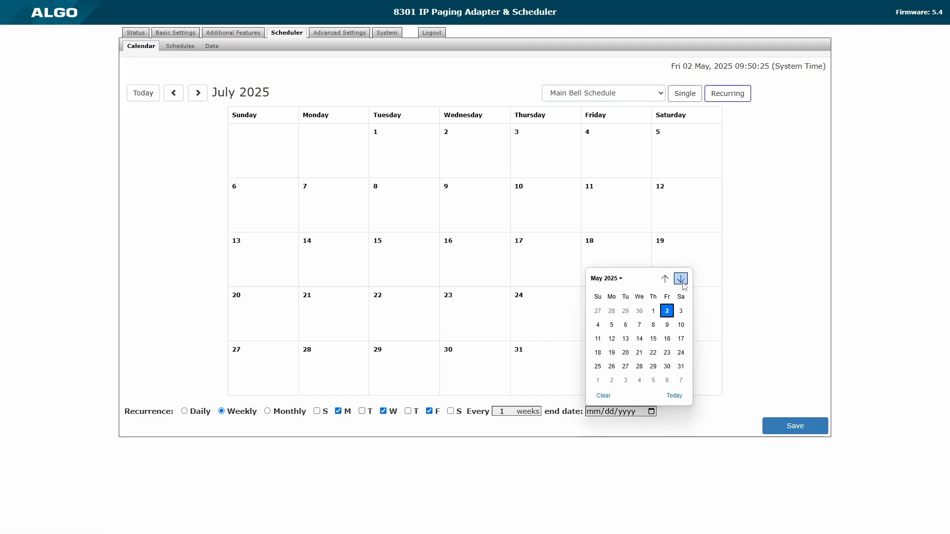
click(681, 279)
click(681, 279)
click(681, 279)
click(681, 279)
click(680, 279)
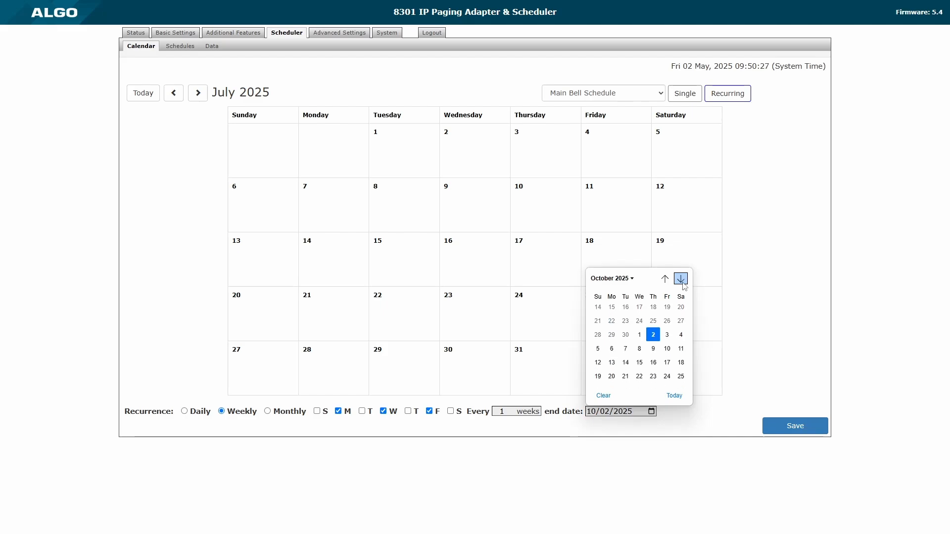
click(681, 279)
click(680, 279)
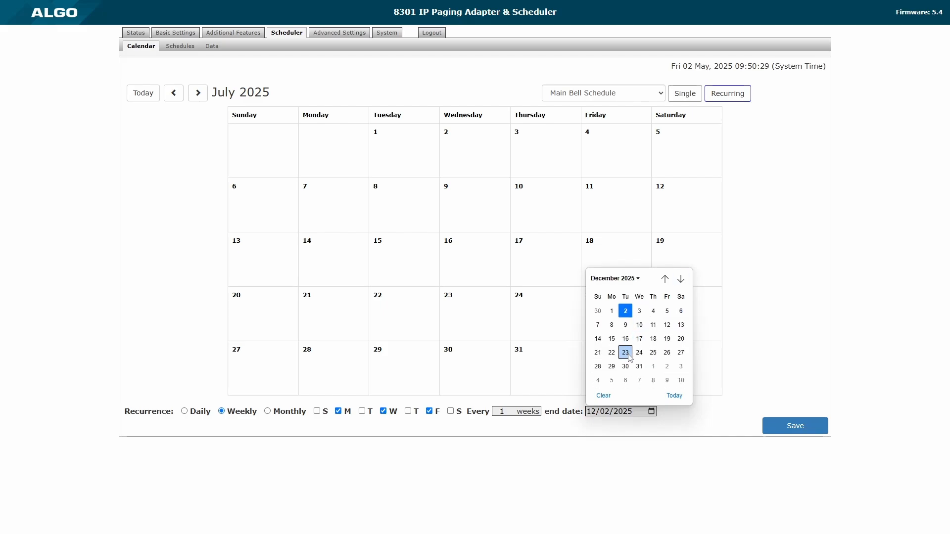
click(667, 338)
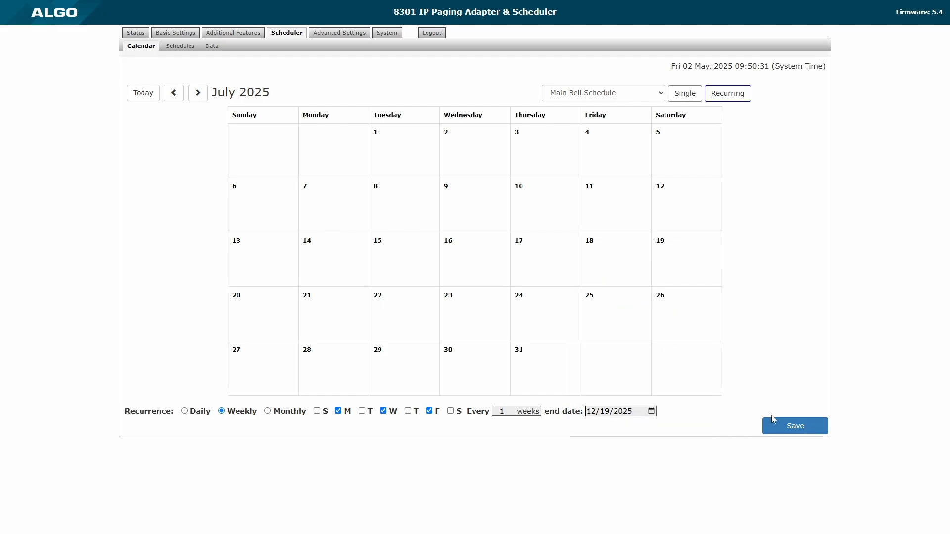
click(774, 421)
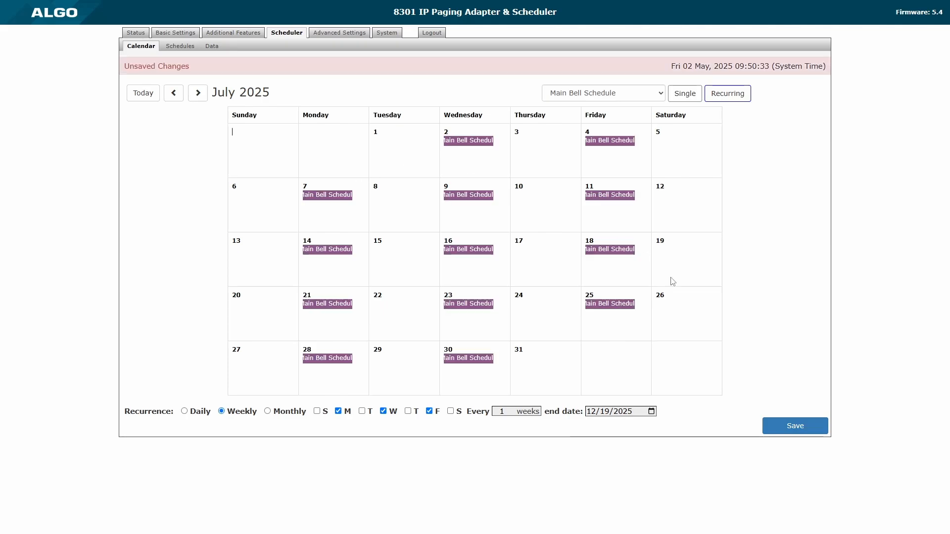
click(772, 425)
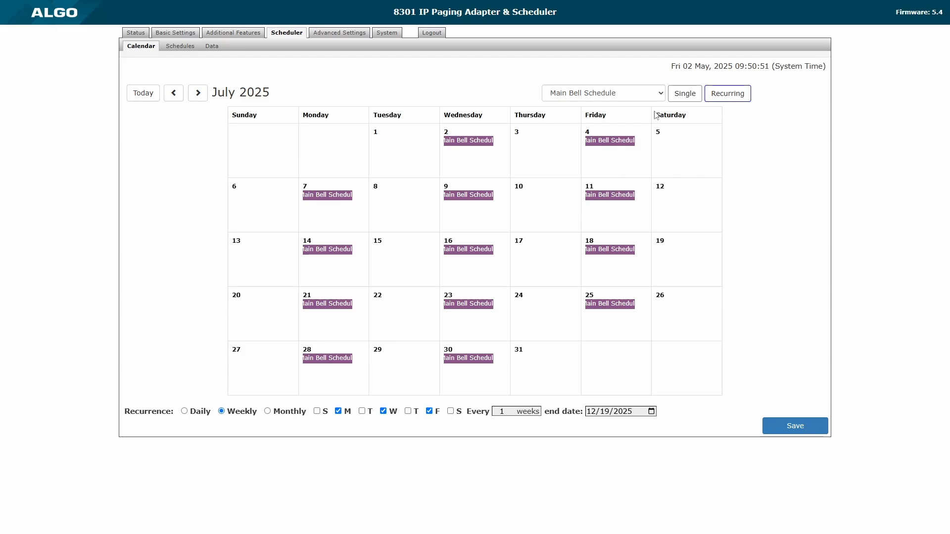
Clear Main Bell Schedule from Friday, July 11 only using None (clear), and save.
click(618, 93)
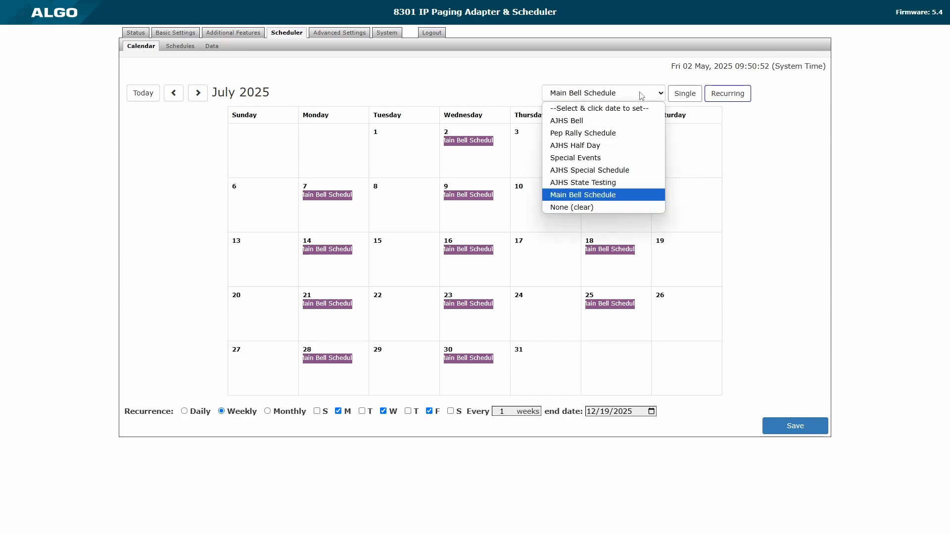
click(597, 209)
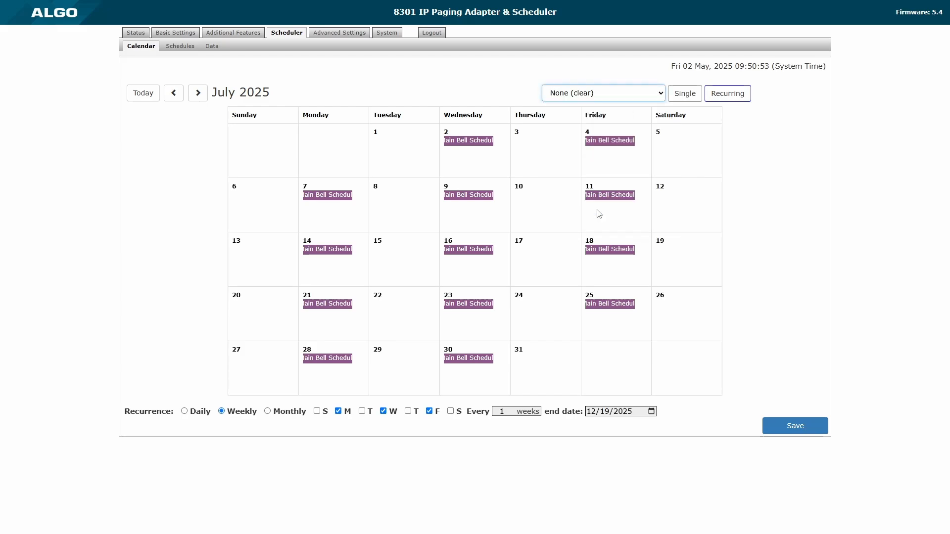
click(681, 99)
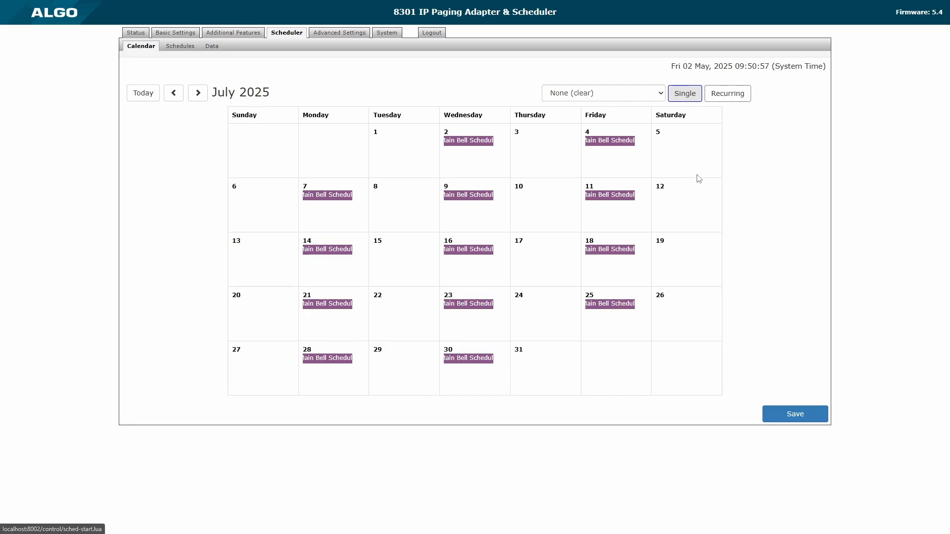
click(615, 196)
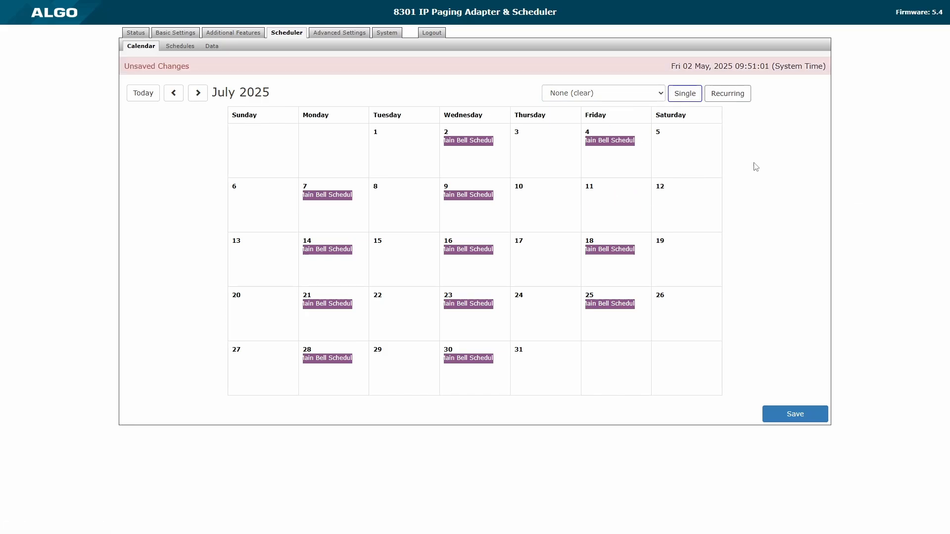
click(817, 417)
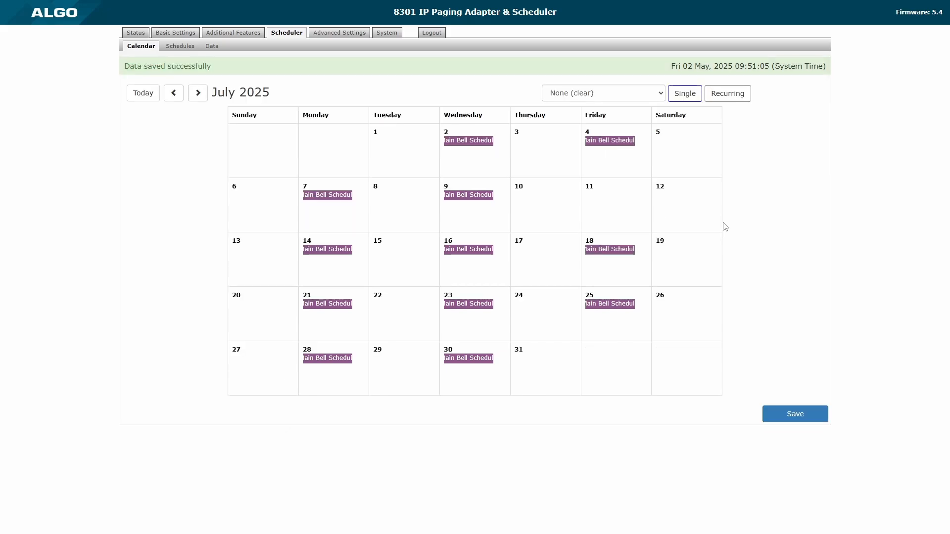
click(615, 94)
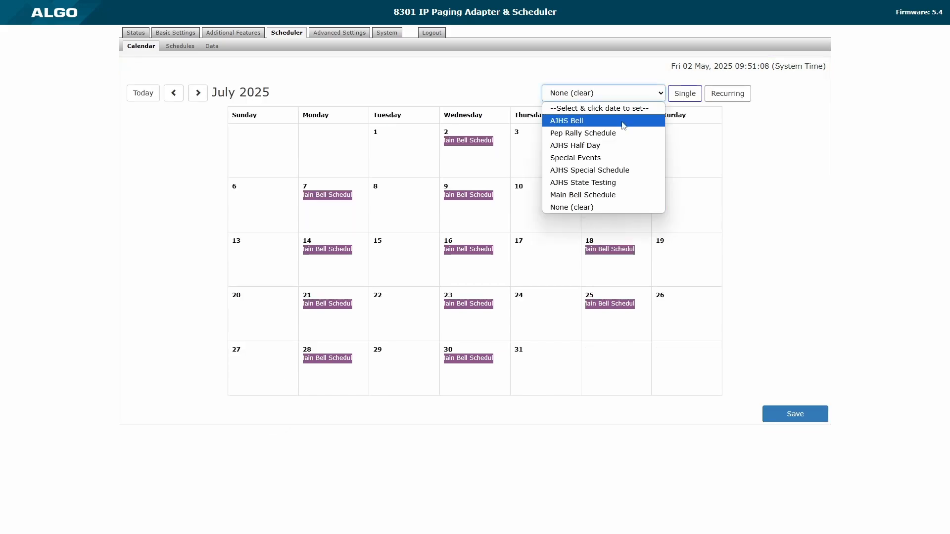
Assign AJHS State Testing to Friday, July 11 and save the override.
click(630, 188)
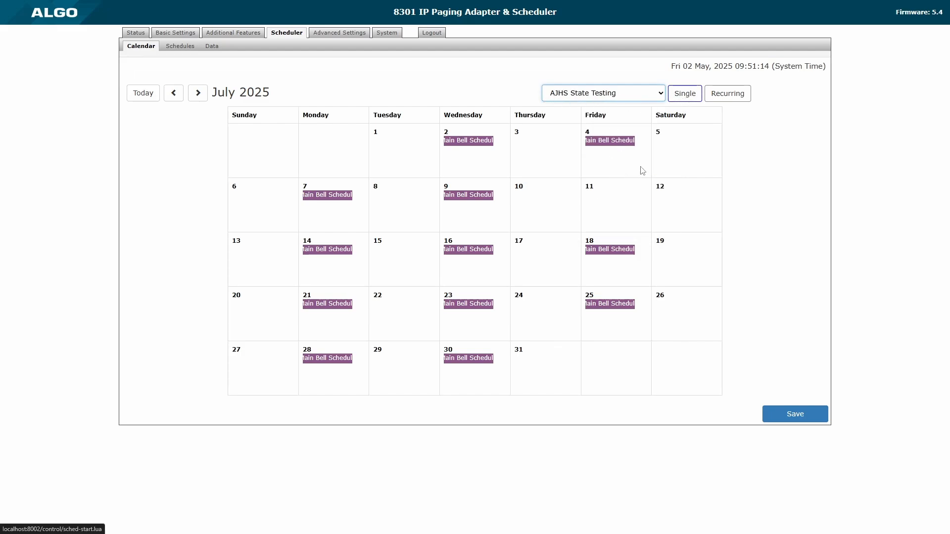
click(619, 209)
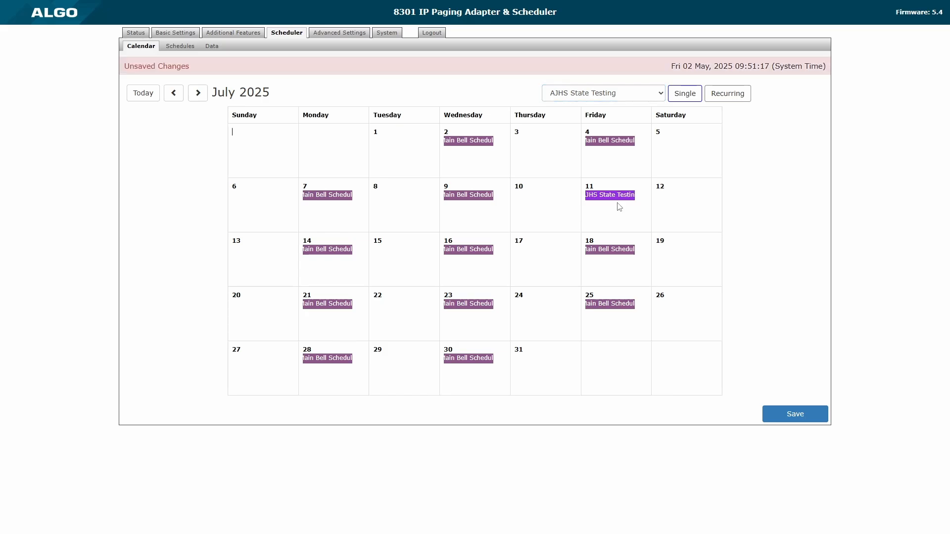
click(820, 417)
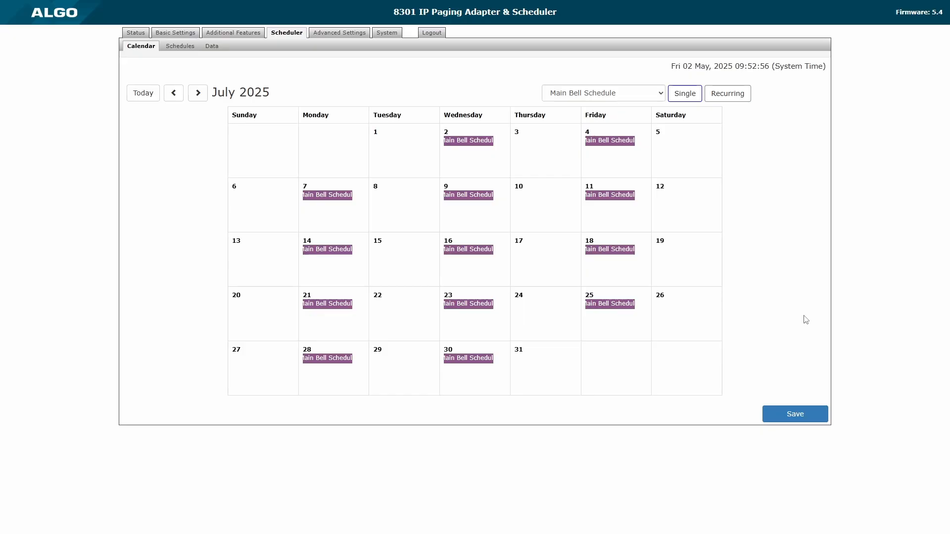
Set Friday, July 11 back to None (clear) as a single-day change and save.
click(647, 95)
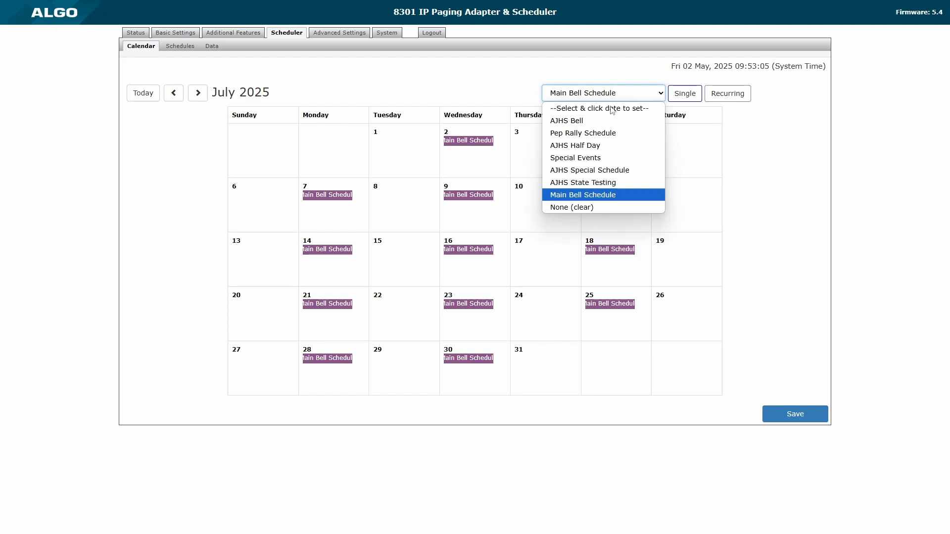
click(613, 207)
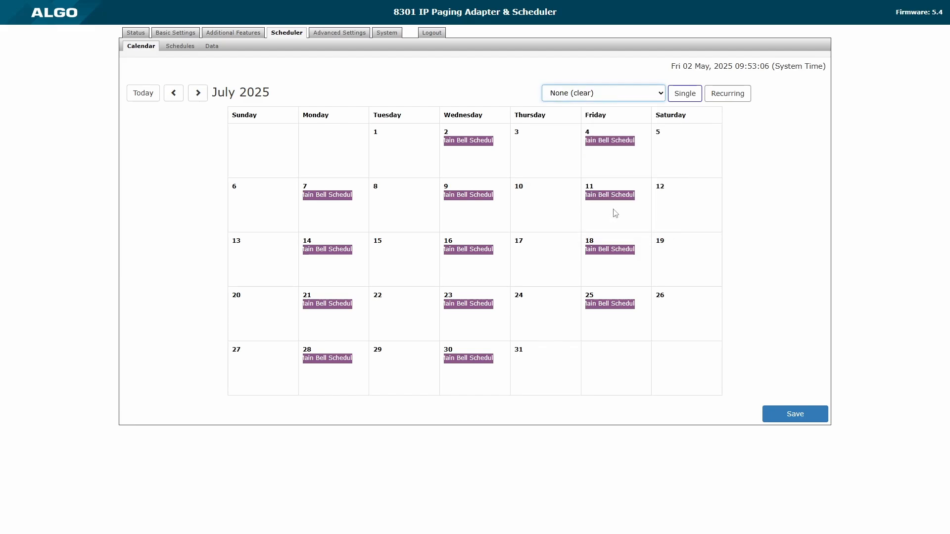
click(686, 95)
click(618, 196)
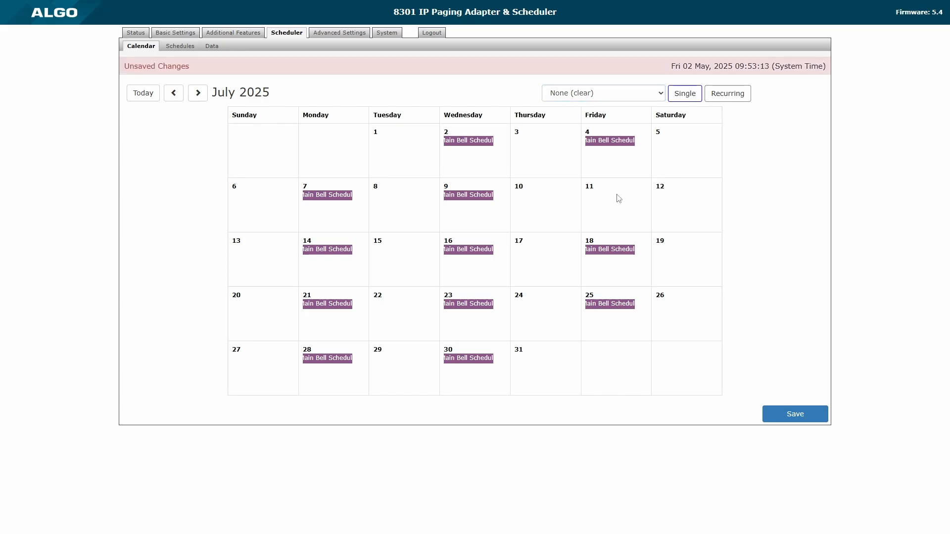
click(816, 421)
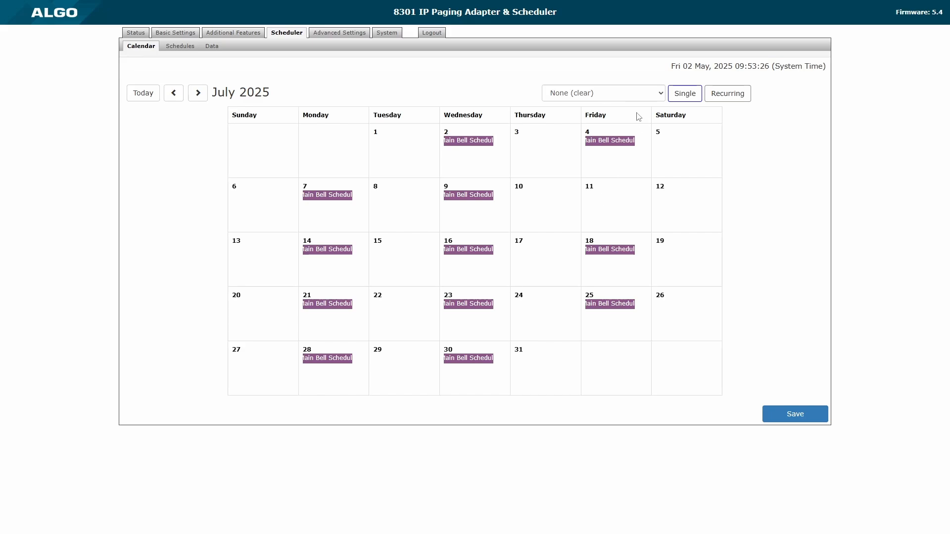
Put Main Bell Schedule back on July 11 and save the calendar.
click(625, 94)
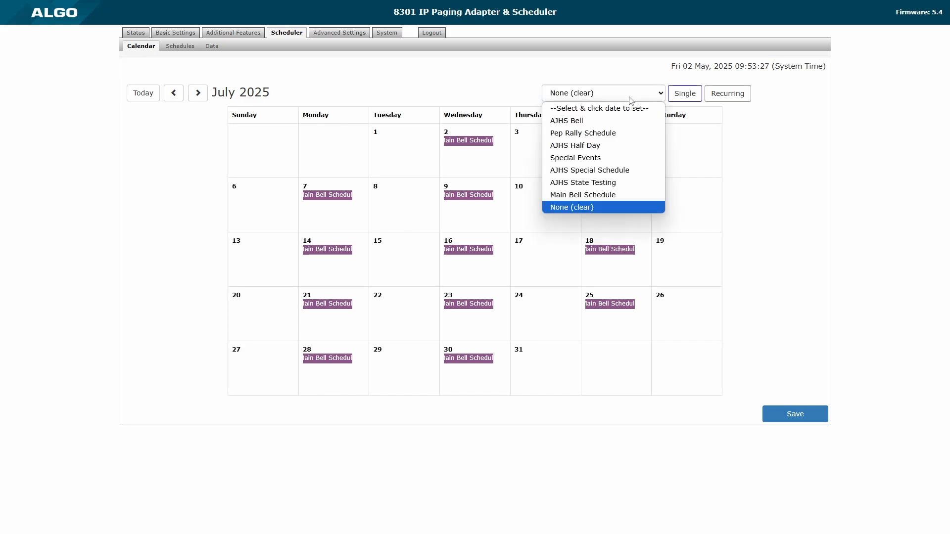
click(607, 196)
click(623, 211)
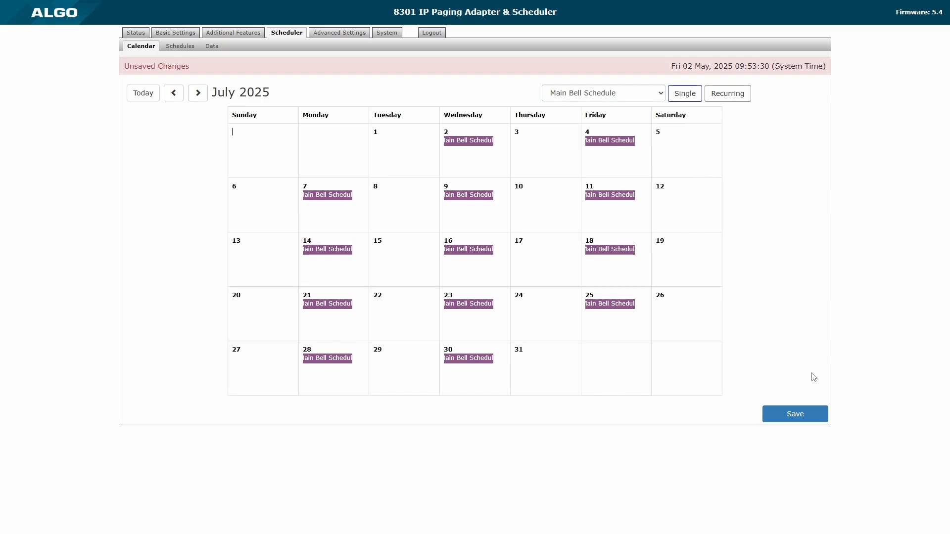
click(816, 417)
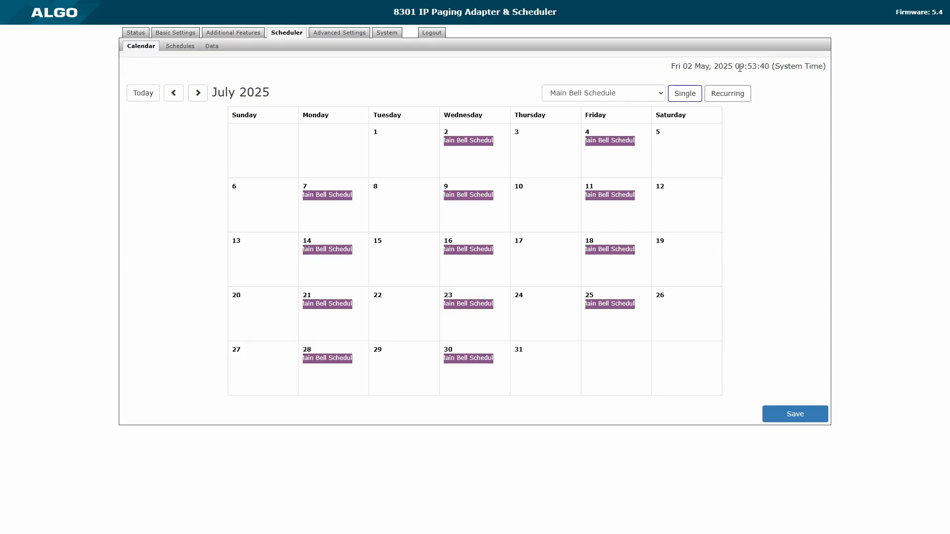
Highlight the full System Time line at the top of the page.
drag(669, 66, 824, 66)
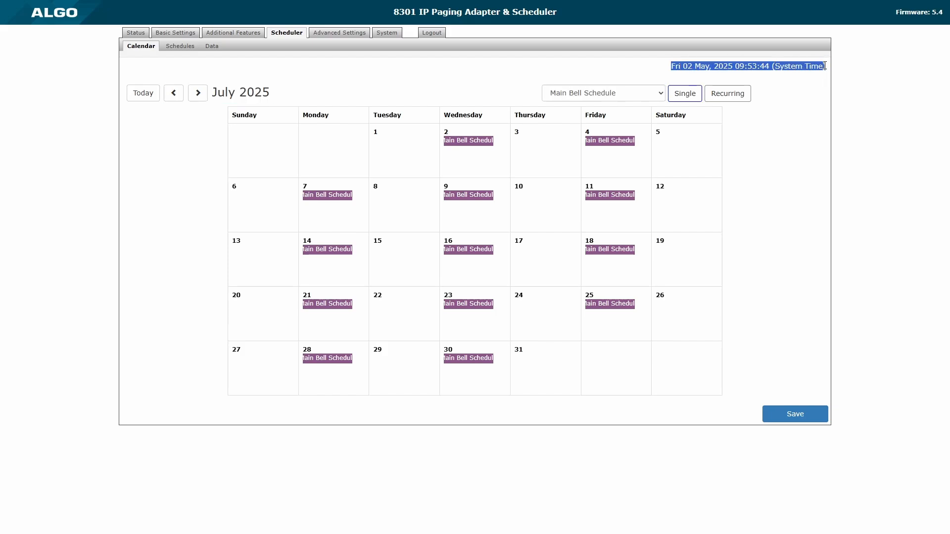
click(822, 77)
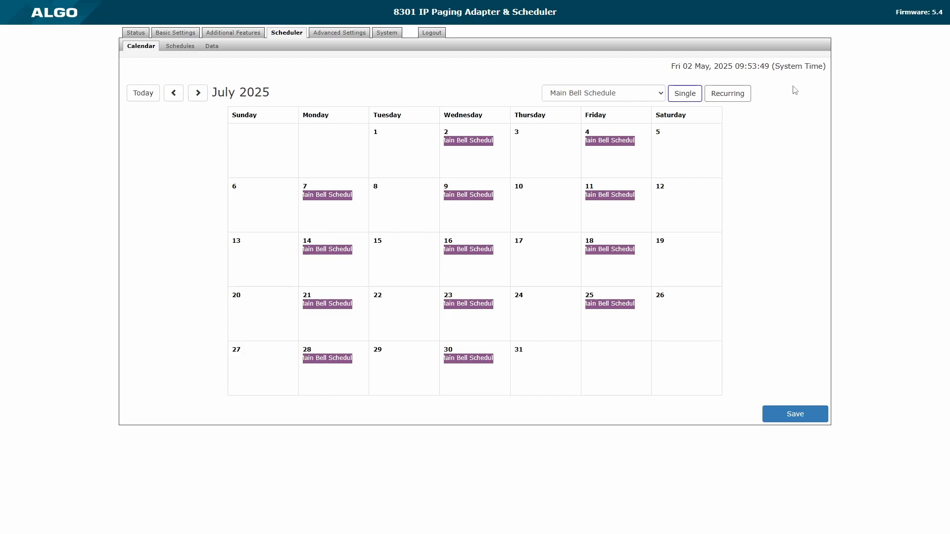
triple_click(754, 65)
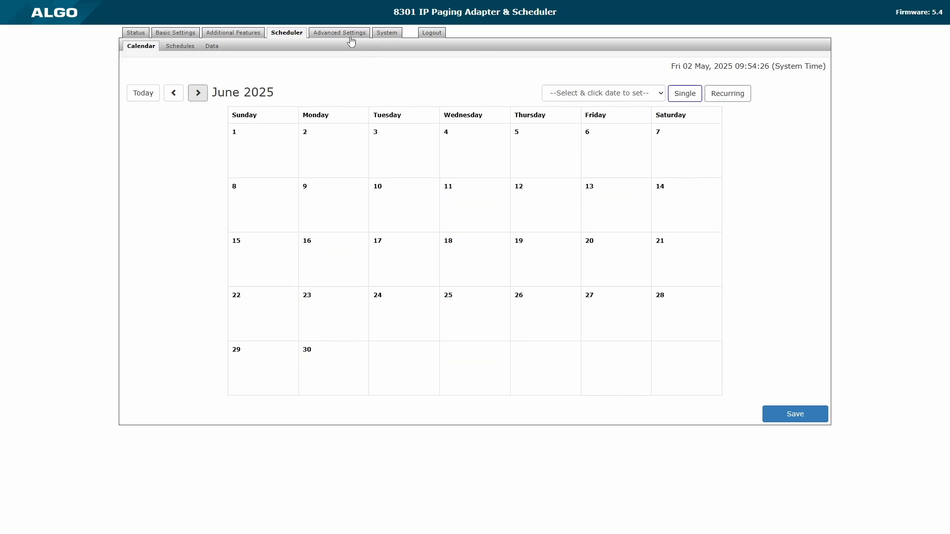
Show the Advanced Settings Time page with US/Central timezone and four us.pool.ntp.org servers.
click(348, 35)
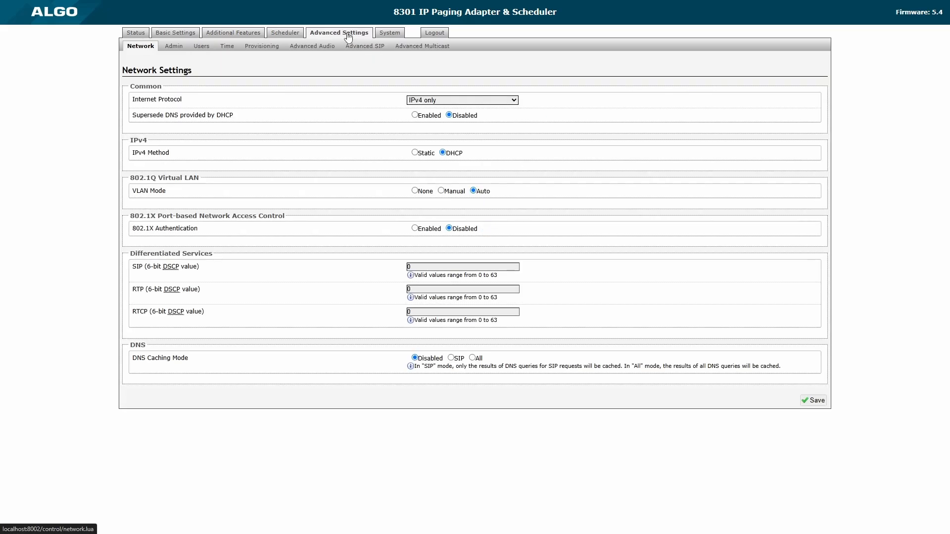
click(230, 50)
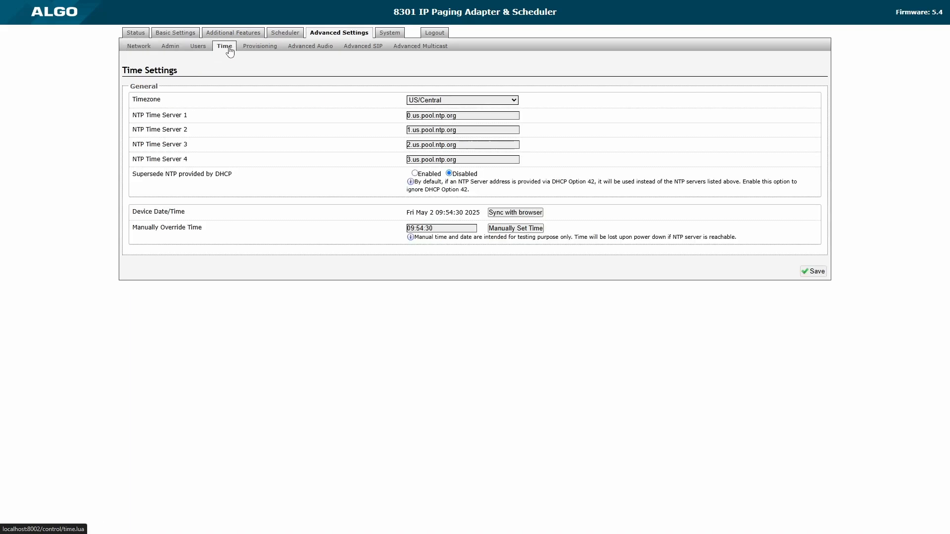